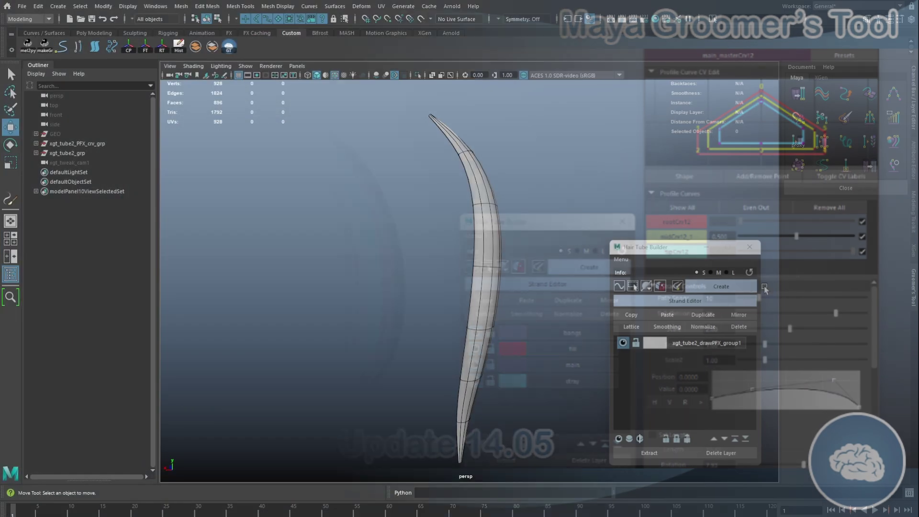
Open the Strand Editor for the hair tube and switch between its tip and root profile curves
click(680, 300)
click(486, 283)
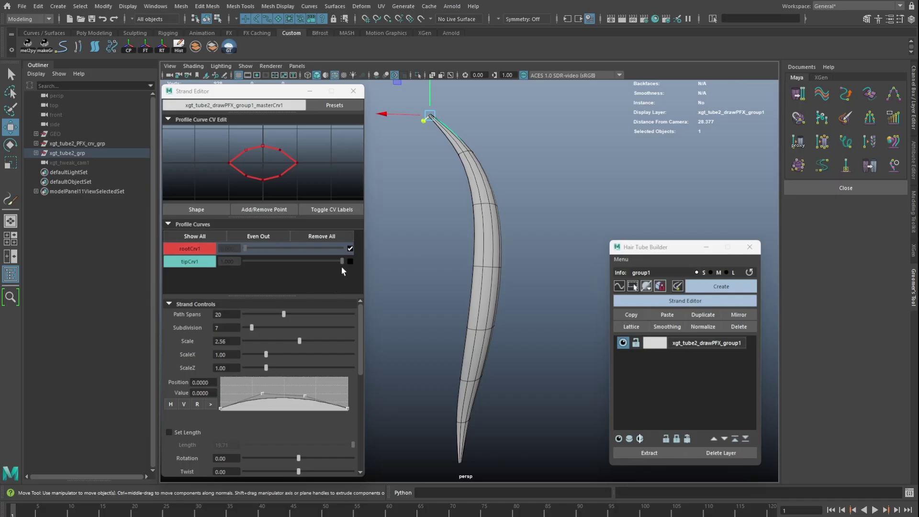
click(196, 262)
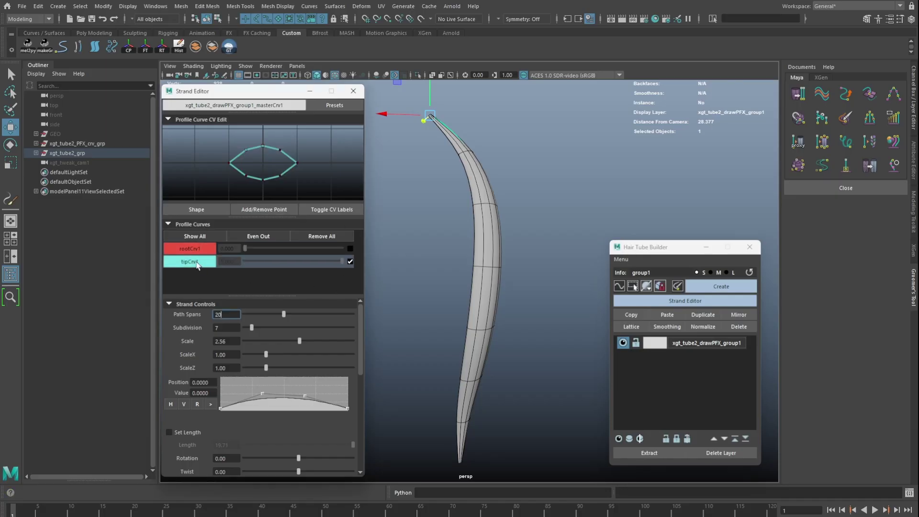
click(193, 250)
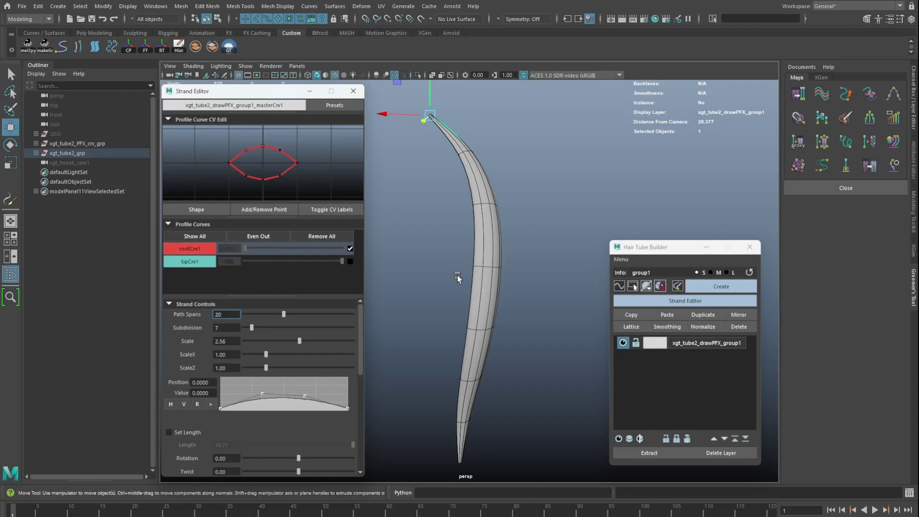
Raise the inner control points of the strand's scale graph, placing the first at about position 0.31 and value 0.76
drag(305, 397, 259, 384)
alt+drag(449, 293, 512, 296)
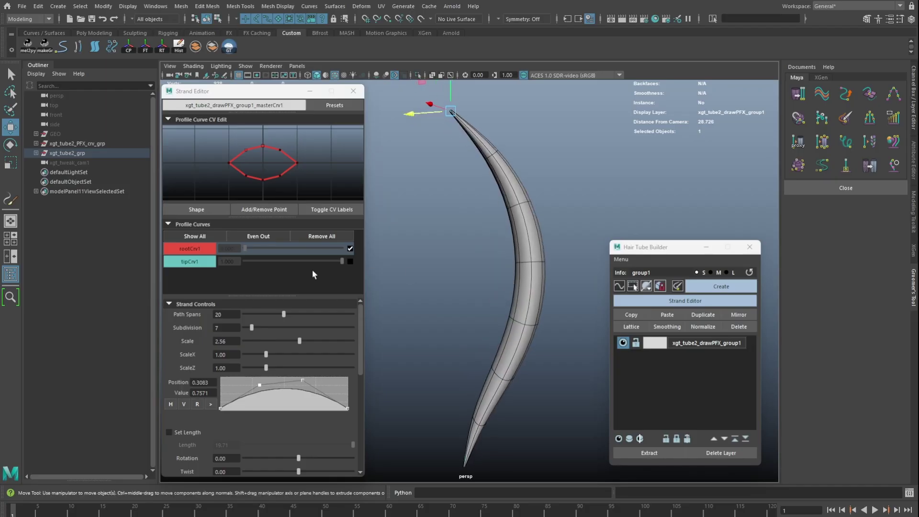
Add a middle profile curve at 0.500 and transform its points to reshape the strand's midsection
click(244, 256)
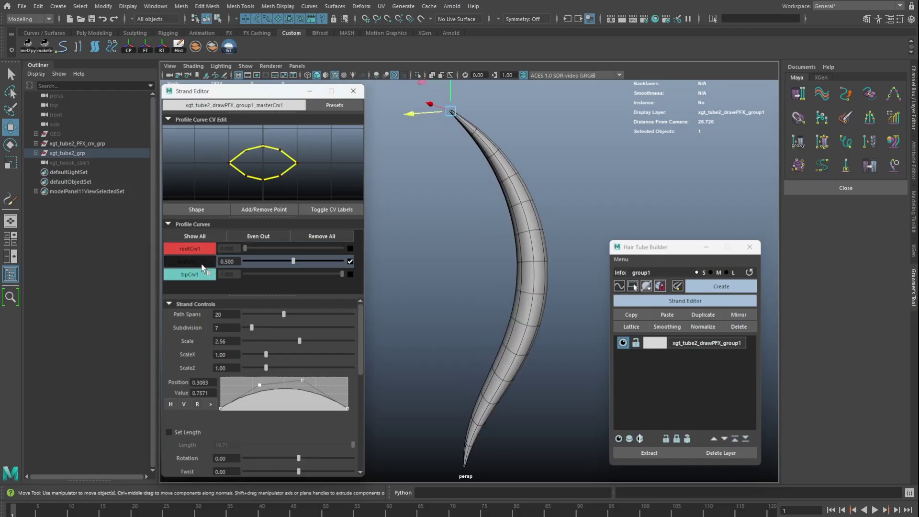
click(270, 149)
right_drag(271, 149, 220, 150)
drag(210, 135, 264, 184)
key(r)
key(w)
alt+drag(452, 247, 422, 248)
Add a second middle profile curve and slide it to 0.234 along the strand
right_click(200, 250)
click(225, 259)
alt+drag(469, 194, 438, 207)
drag(269, 261, 267, 262)
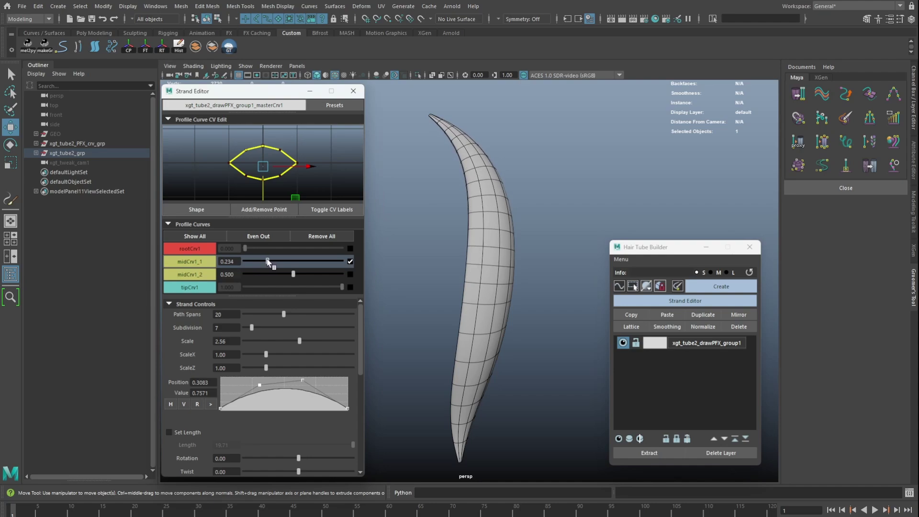
Scale the new profile's points horizontally into a rounder cross-section, and even out the spacing of the profile curves
right_drag(275, 149, 252, 150)
drag(217, 136, 289, 195)
key(r)
drag(306, 162, 287, 165)
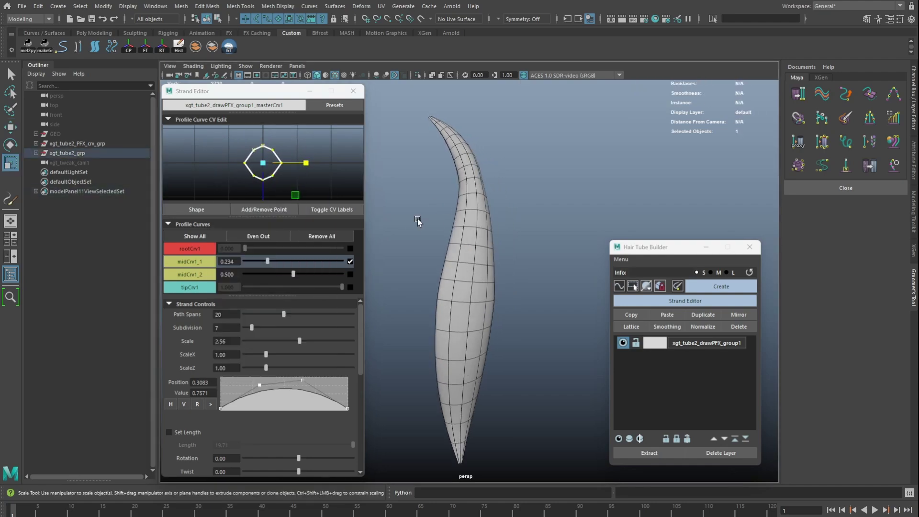
click(262, 237)
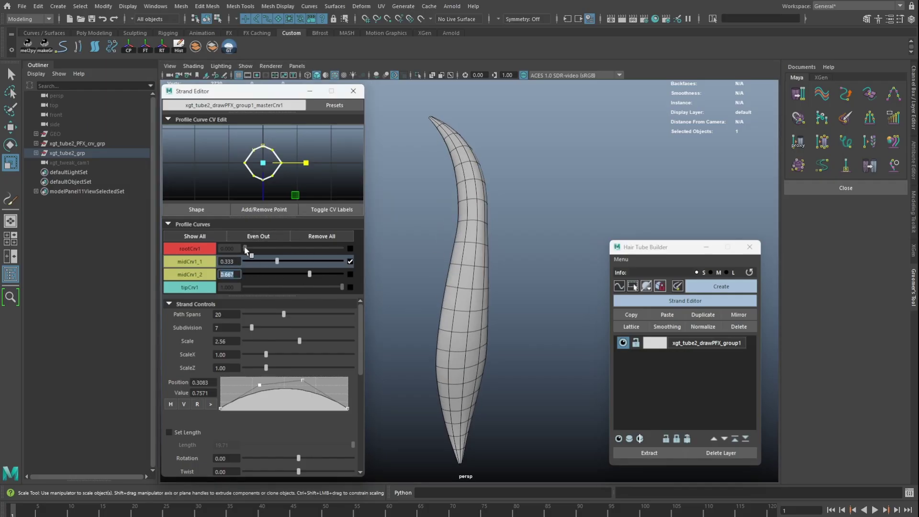
Shift the second middle profile curve to 0.746 and flatten its cross-section by scaling its points
click(315, 274)
click(223, 142)
key(w)
drag(223, 143, 306, 184)
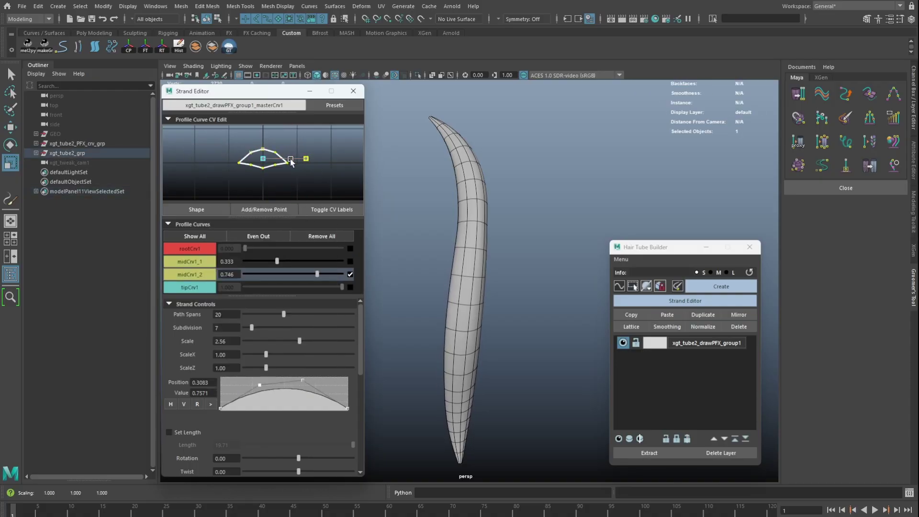
mouse_move(481, 250)
alt+mouse_down()
mouse_move(549, 257)
mouse_move(478, 260)
alt+mouse_up()
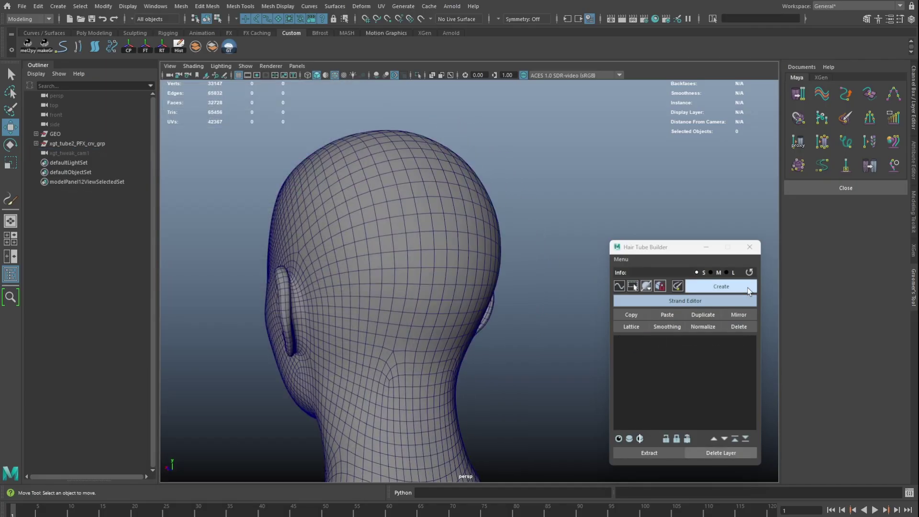
Open the hair tube PaintFX settings and create UVs for the head so it becomes the PFX mesh
click(679, 284)
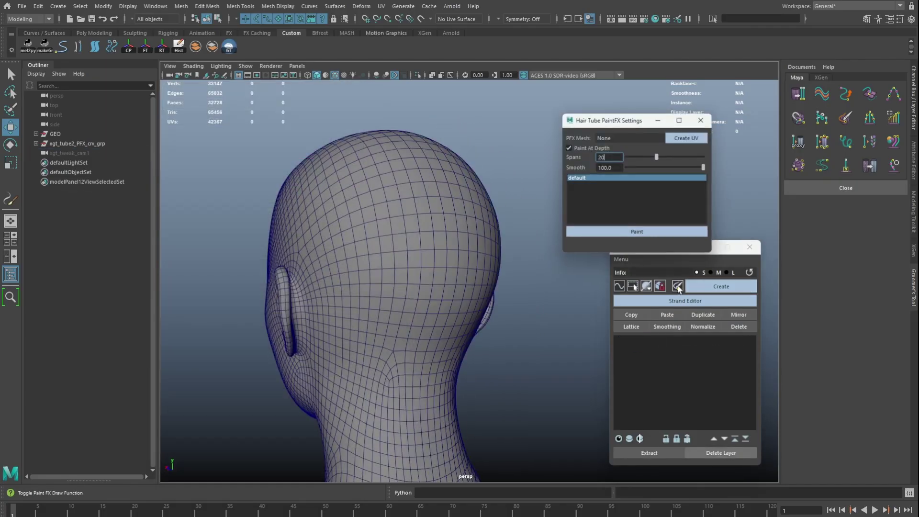
mouse_move(630, 120)
mouse_down()
mouse_move(565, 95)
mouse_move(236, 87)
mouse_up()
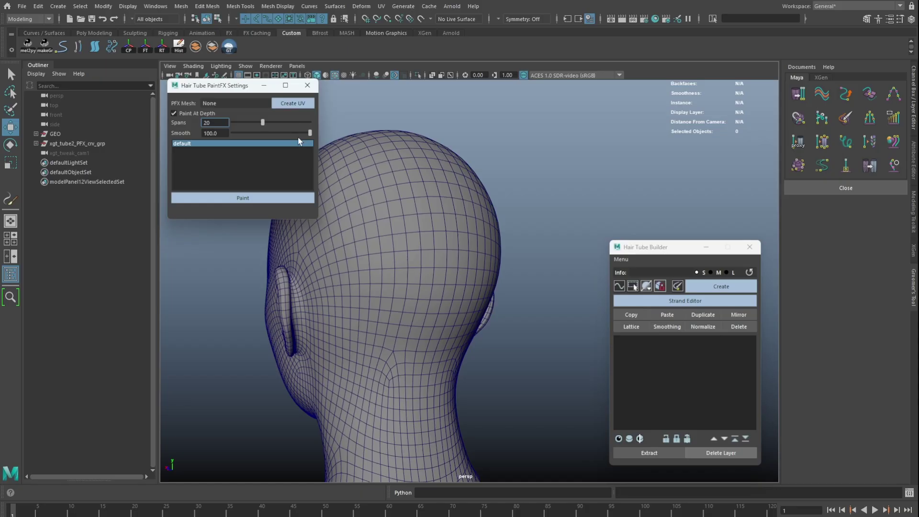
click(459, 183)
click(286, 102)
click(439, 280)
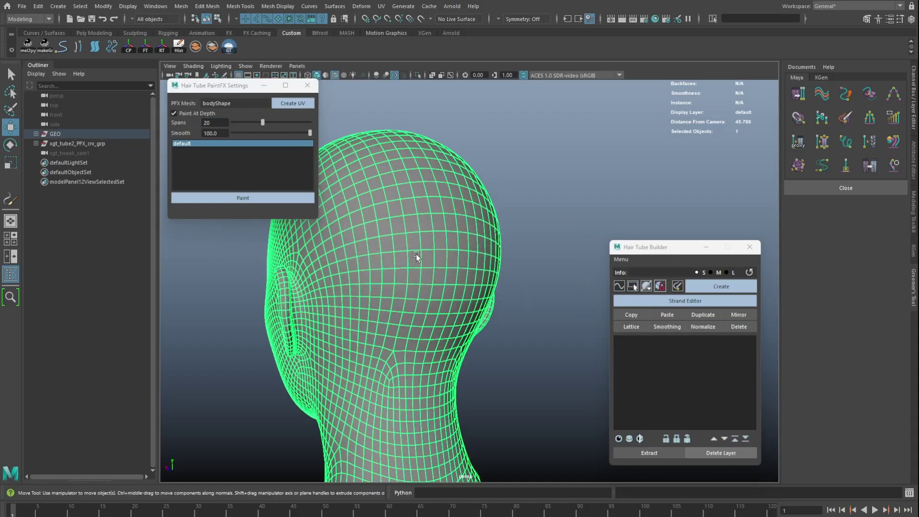
Paint a hair tube outward from the back of the head using the default preset with Paint At Depth enabled
click(192, 145)
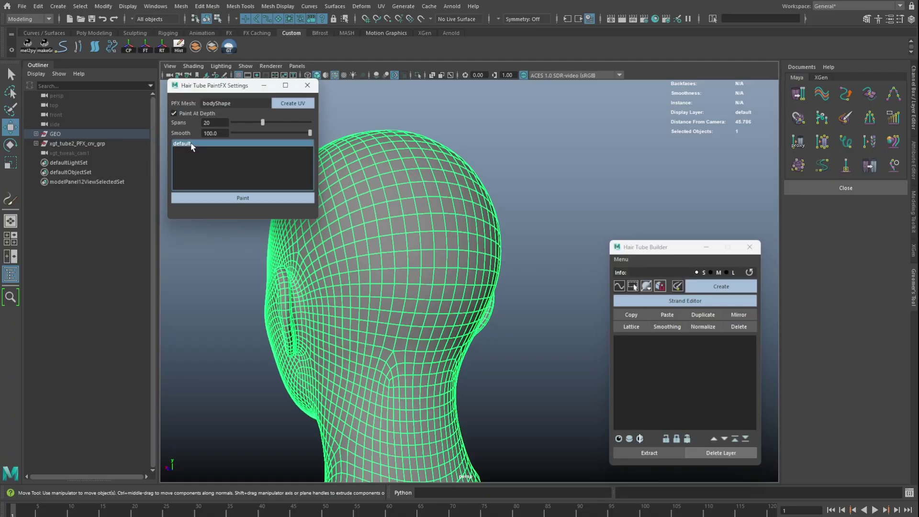
click(242, 197)
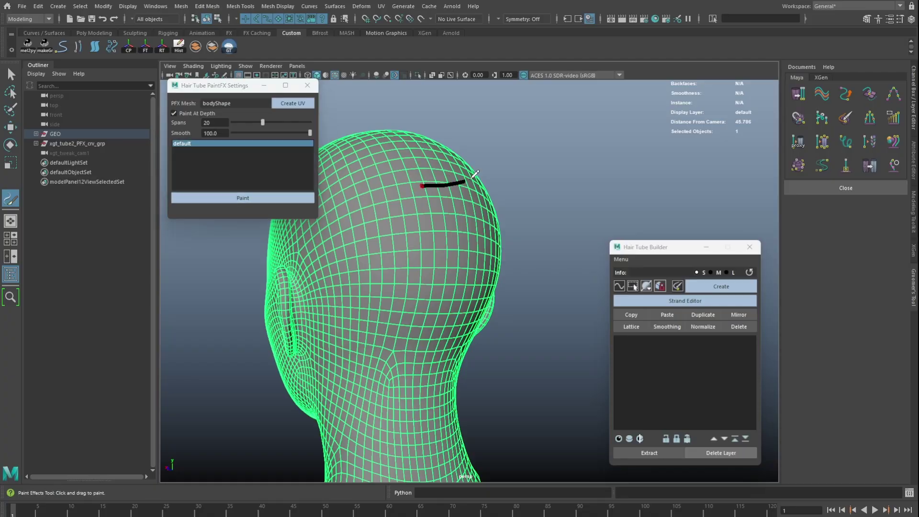
drag(472, 175, 503, 145)
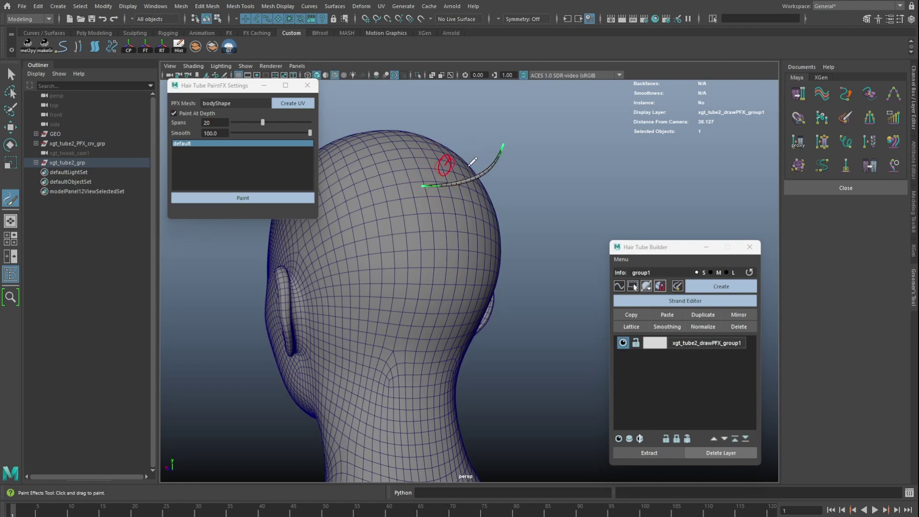
mouse_move(449, 156)
alt+mouse_down()
mouse_move(420, 178)
mouse_move(471, 178)
mouse_move(595, 206)
mouse_move(609, 177)
alt+mouse_up()
Delete the hair tube painted off the back of the head
key(w)
drag(514, 140, 539, 253)
click(738, 327)
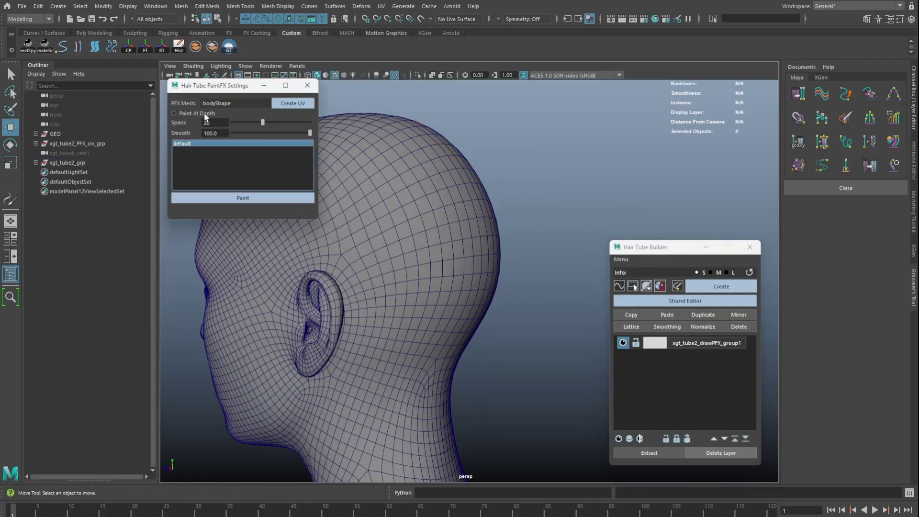
Turn off Paint At Depth and paint three long strands down the back of the head with the default preset
click(211, 115)
click(297, 198)
drag(405, 175, 369, 383)
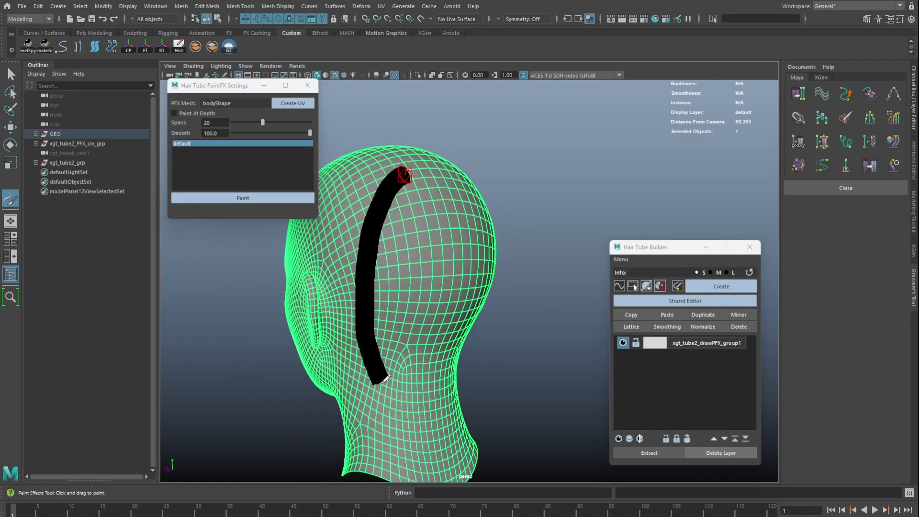
drag(409, 178, 376, 376)
alt+drag(416, 232, 382, 233)
drag(400, 188, 396, 366)
mouse_move(419, 262)
alt+mouse_down()
mouse_move(393, 261)
mouse_move(458, 260)
mouse_move(453, 249)
alt+mouse_up()
key(w)
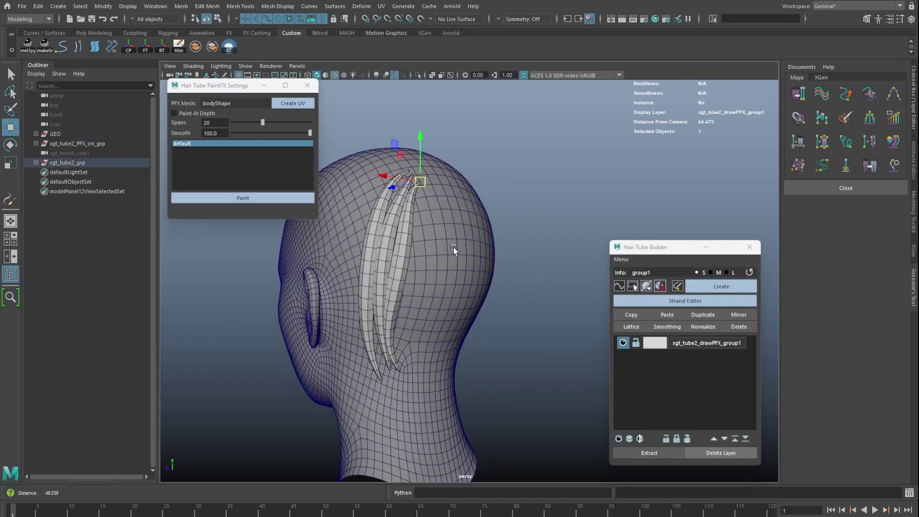
Open the Strand Editor for the last painted strand, apply the Oval A profile shape and reduce its subdivision to 12
click(677, 303)
mouse_move(276, 95)
mouse_down()
mouse_move(504, 94)
mouse_move(496, 86)
mouse_up()
alt+middle_drag(350, 242, 307, 243)
click(439, 200)
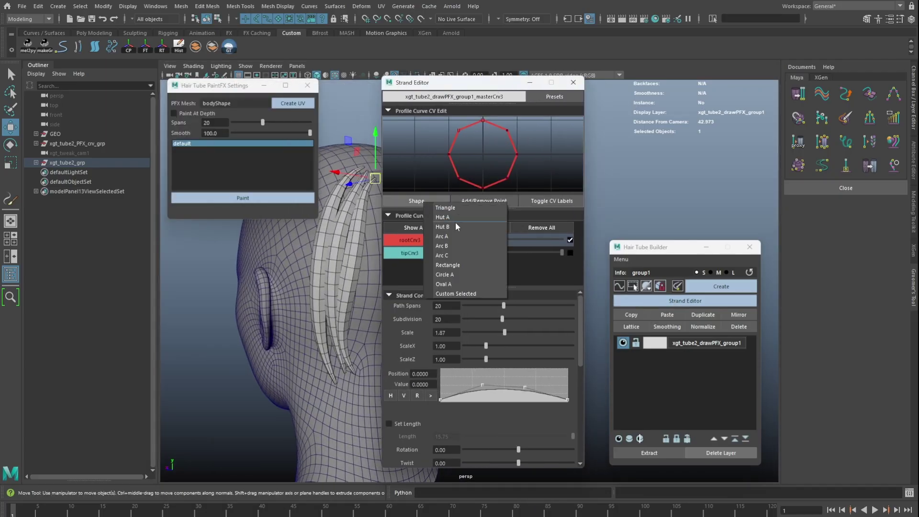
click(452, 283)
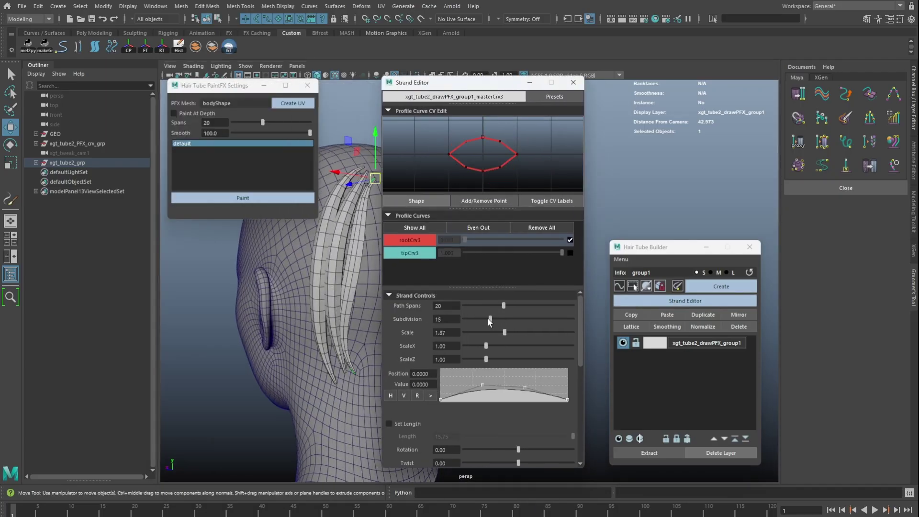
Raise the strand's scale graph to 1.0000 at position 0.6729 and set its twist to 213.33
scroll(430, 332, down, 3)
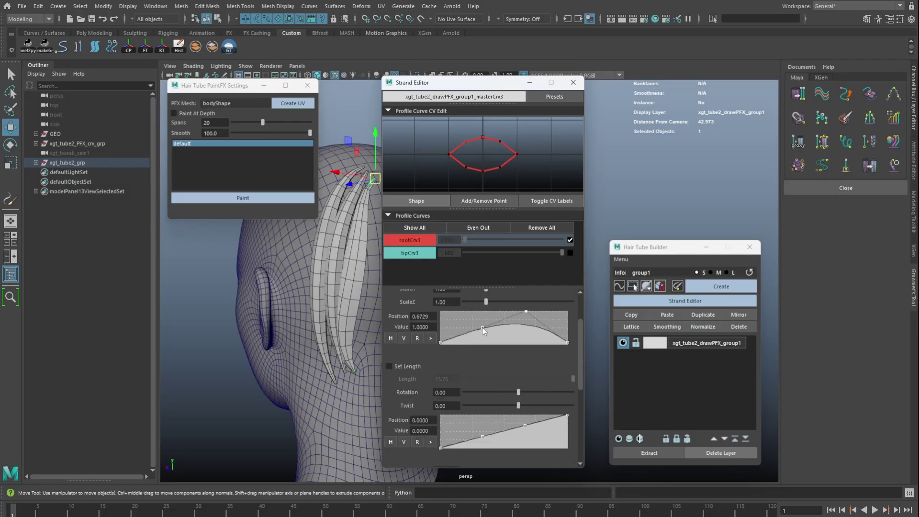
scroll(482, 327, down, 3)
drag(518, 348, 523, 348)
Save the strand's settings as a preset named twist
click(562, 97)
click(564, 104)
text(twist)
click(456, 278)
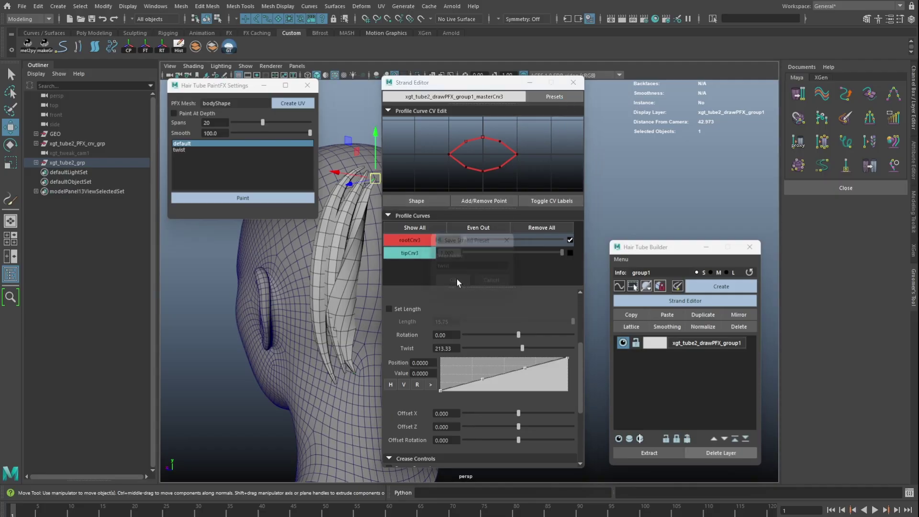
Close the Strand Editor and paint several more strands down the back of the head with the twist preset
click(572, 83)
click(181, 150)
click(261, 199)
mouse_move(430, 200)
alt+mouse_down()
mouse_move(384, 194)
mouse_move(387, 357)
alt+mouse_up()
alt+drag(417, 223, 390, 222)
mouse_move(409, 195)
mouse_down()
mouse_move(416, 303)
mouse_move(400, 393)
mouse_up()
alt+drag(465, 262, 433, 263)
drag(476, 209, 489, 370)
mouse_move(498, 302)
alt+mouse_down()
mouse_move(481, 301)
mouse_move(548, 304)
alt+mouse_up()
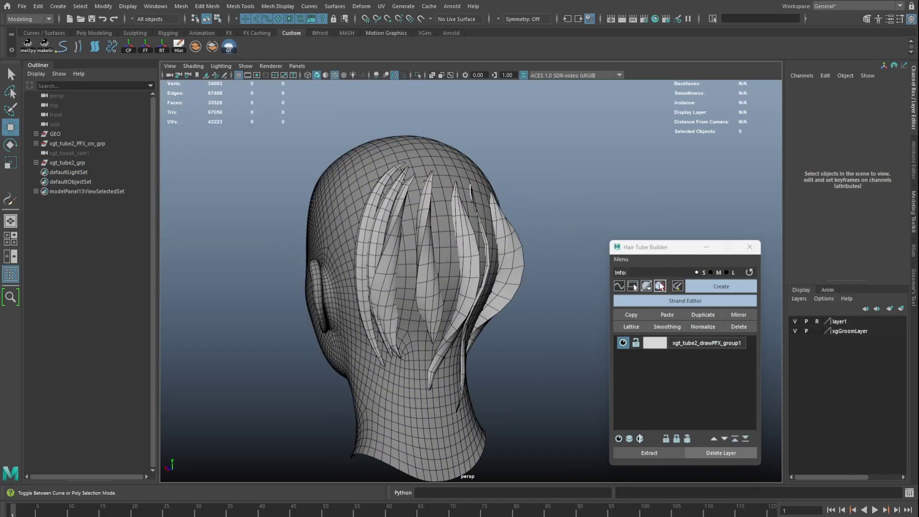
Switch to poly selection mode, pick a strand on the head and open the Strand Editor beside it
click(659, 286)
click(498, 261)
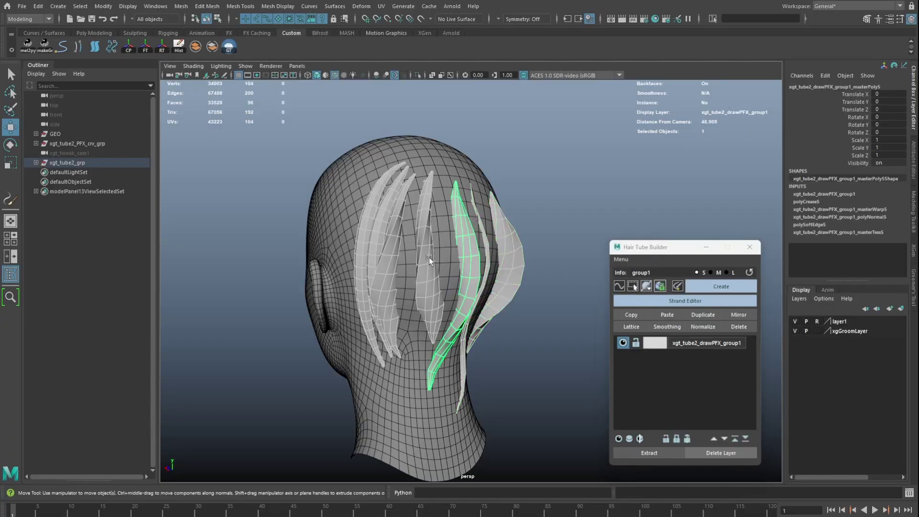
click(654, 300)
drag(483, 81, 214, 85)
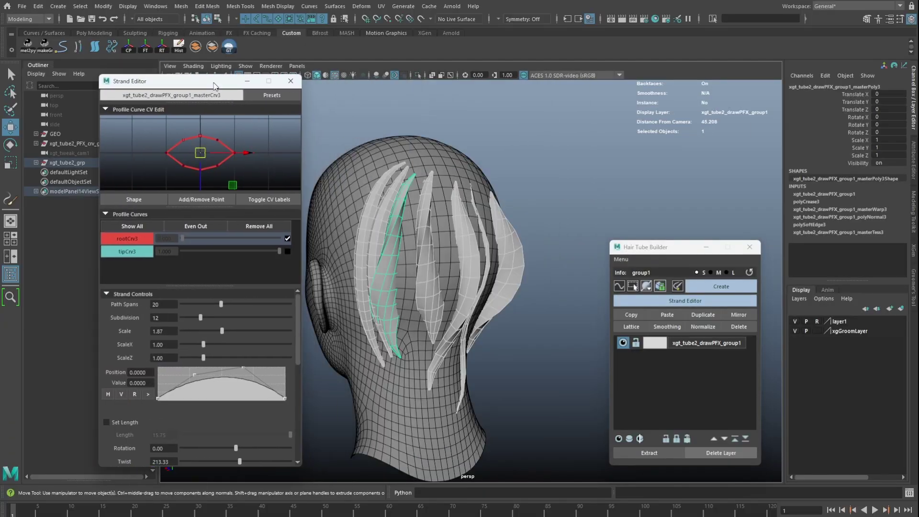
Select twisted strands in the middle of the head and apply the Rectangle profile shape
click(460, 237)
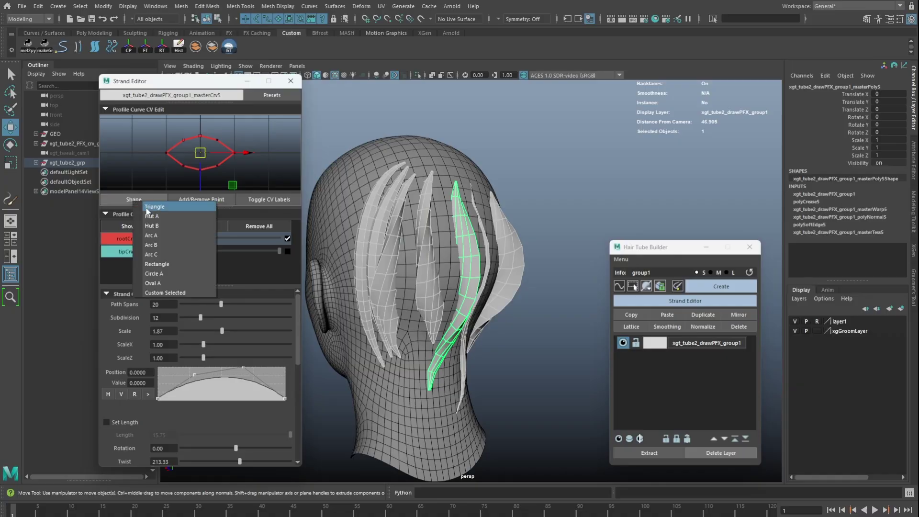
click(158, 200)
click(177, 265)
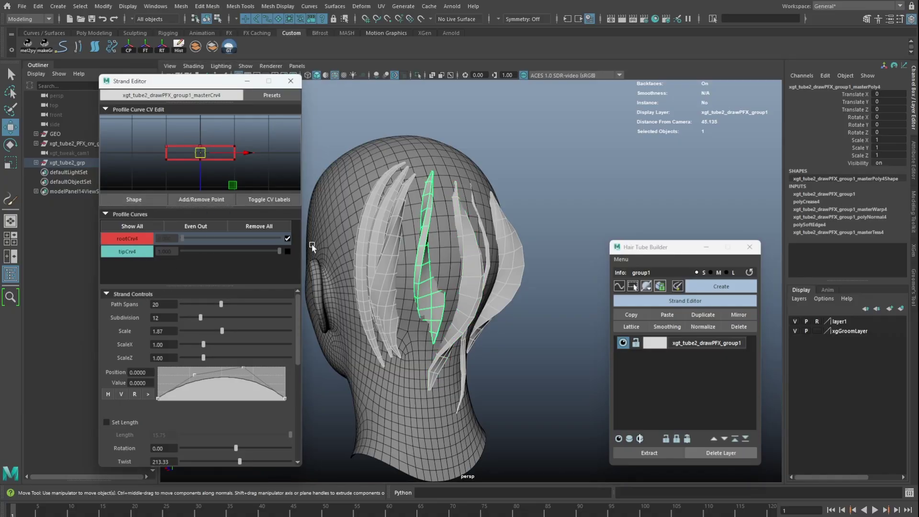
click(380, 225)
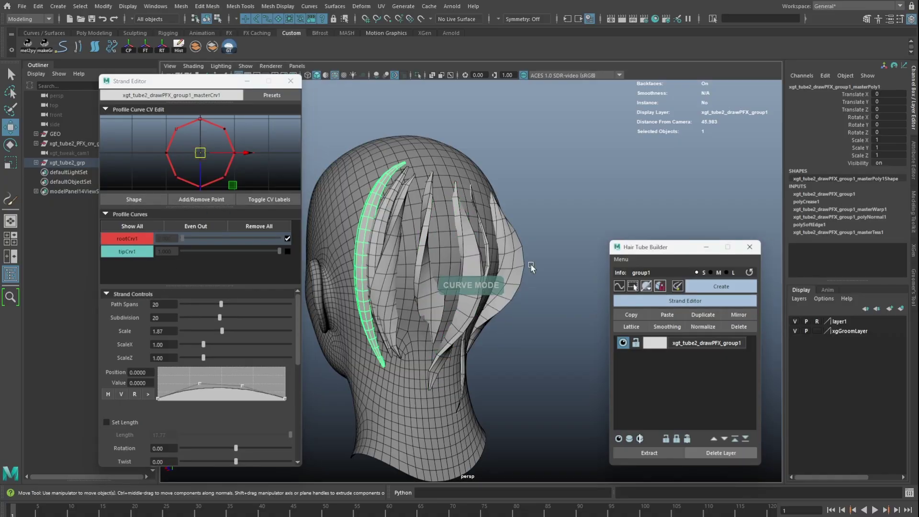
Try moving the two outer strands by their curves in curve selection mode, undoing each move
click(531, 240)
drag(514, 196, 539, 212)
key(ctrl+z)
click(483, 230)
drag(470, 183, 518, 180)
key(ctrl+z)
Return to poly selection mode, select the outermost strand and open the UV Editor
click(661, 285)
click(511, 244)
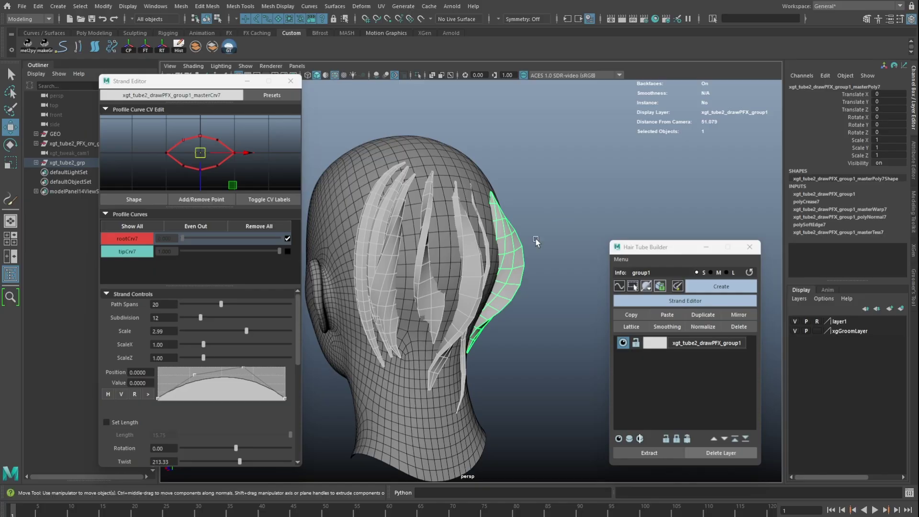
click(381, 6)
click(406, 25)
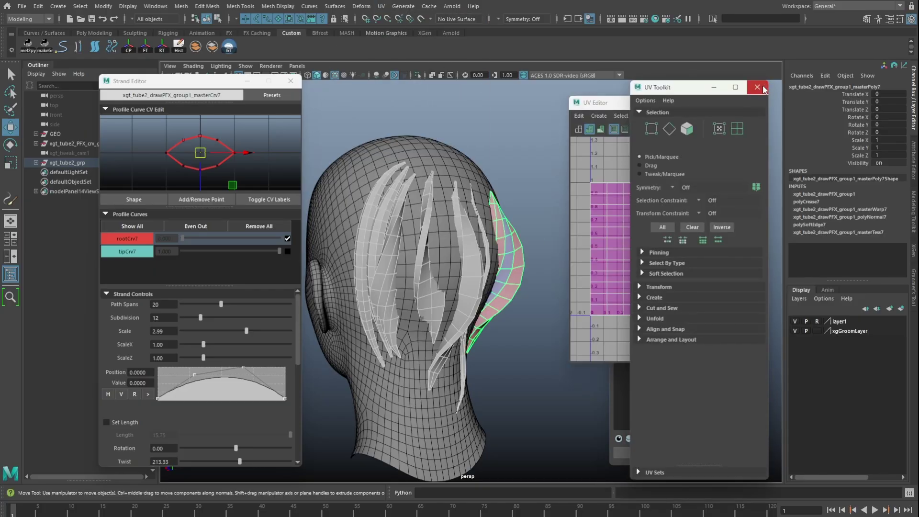
Enable Auto UV for the outermost strand and check the UV layouts of the neighbouring strands
scroll(157, 368, down, 5)
click(107, 393)
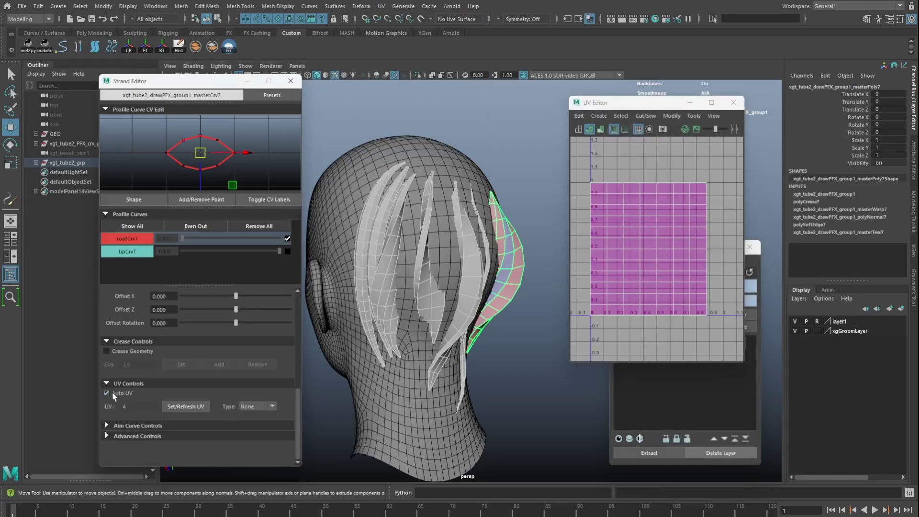
click(467, 243)
click(502, 232)
click(480, 233)
click(468, 236)
click(418, 231)
Enable Auto UV for the rectangular middle strand and set its UV type to Stripe
click(121, 393)
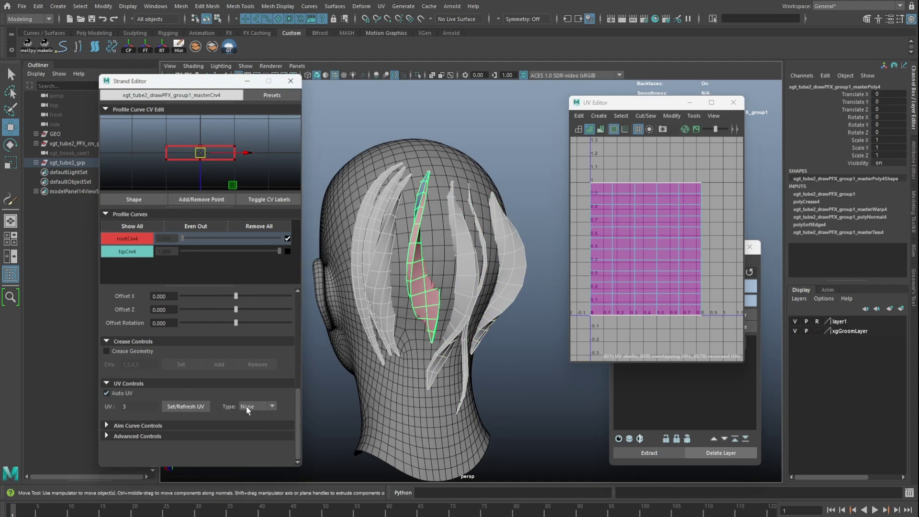
click(246, 407)
click(251, 448)
Scale down the middle strand's UV shell and reposition it inside the 0–1 UV space
right_drag(635, 175, 677, 175)
drag(687, 172, 634, 323)
drag(690, 249, 599, 232)
key(r)
key(w)
key(F8)
Compare the UVs of the outermost and middle strands and close the UV Editor
click(504, 234)
click(414, 245)
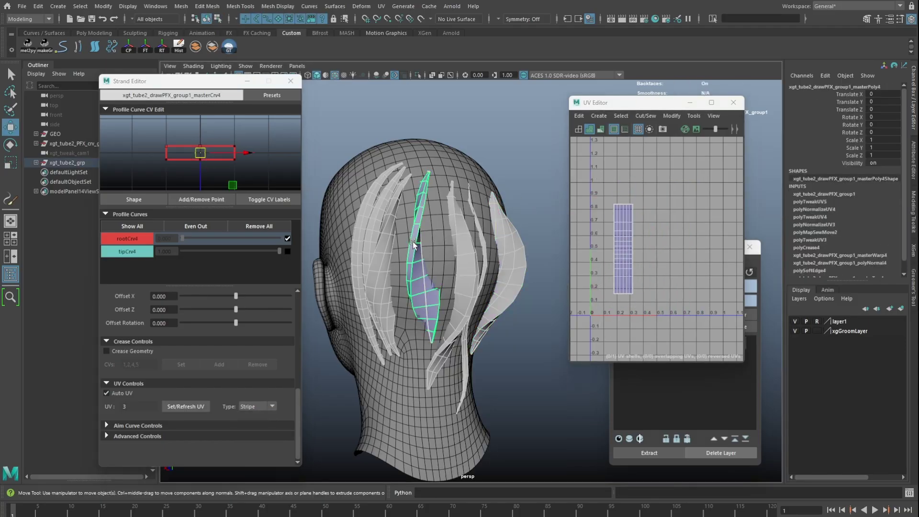
click(505, 242)
click(433, 252)
click(733, 102)
click(660, 288)
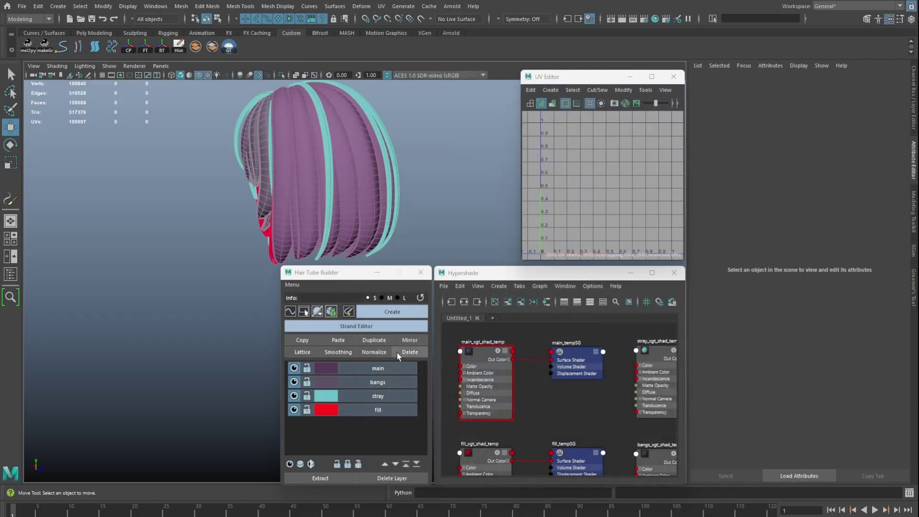
Examine the UVs of the main, bangs, stray and fill layers and their matching materials in Hypershade
click(369, 367)
click(372, 381)
click(377, 395)
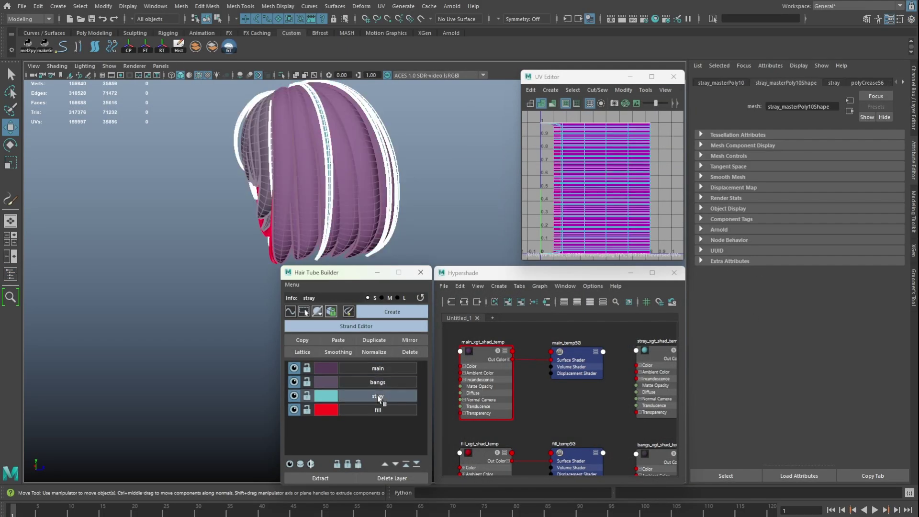
click(378, 410)
click(478, 365)
click(657, 354)
scroll(477, 398, down, 2)
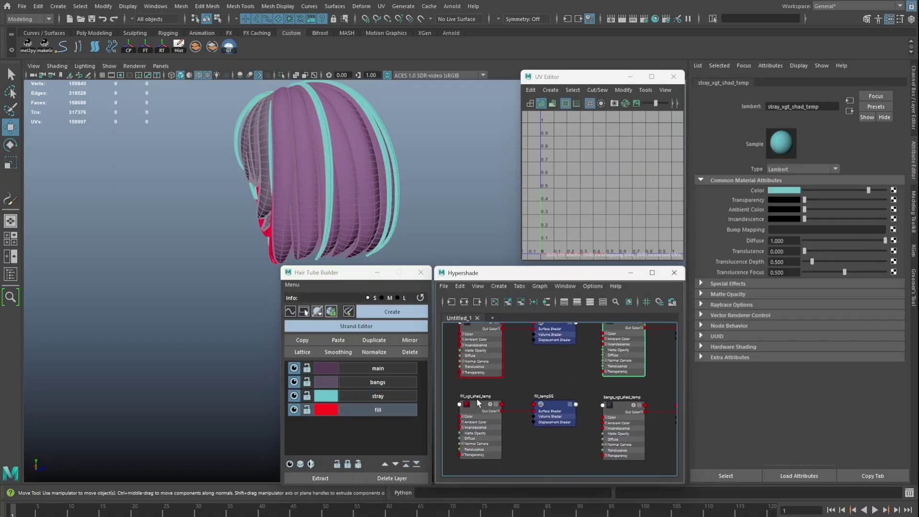
click(626, 406)
scroll(554, 406, up, 3)
click(378, 368)
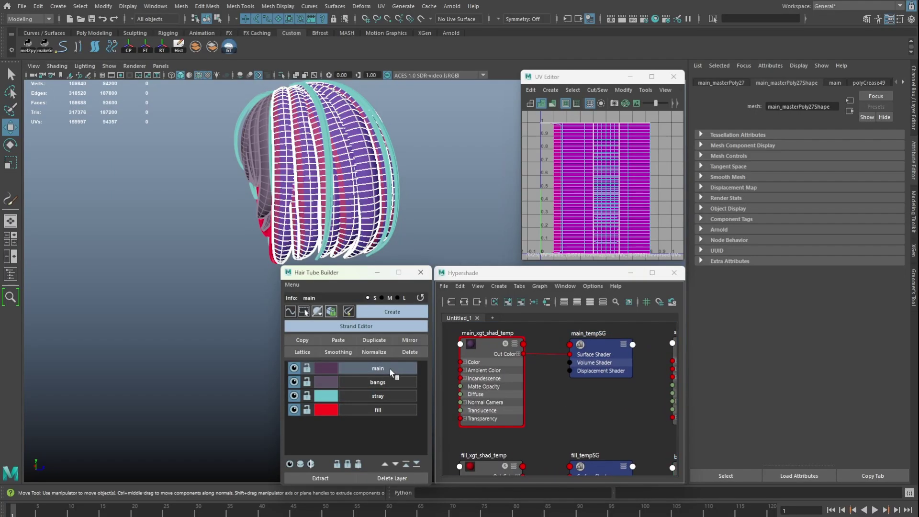
Darken the Color of the main layer's Lambert material, main_xgt_shad_temp
click(485, 344)
drag(843, 190, 827, 191)
alt+middle_drag(563, 404, 620, 407)
alt+right_drag(469, 373, 469, 381)
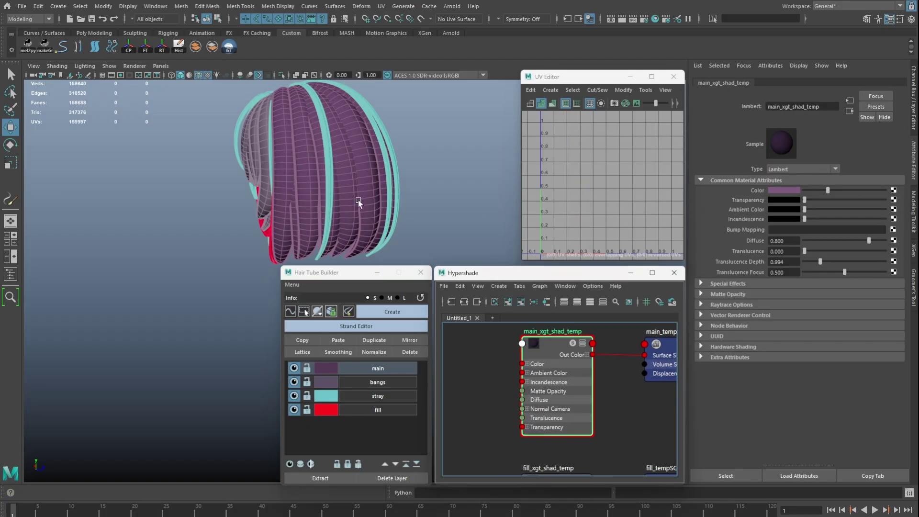
Enable Auto UV for the main strand beside the central teal stray and set its UV type to Stripe
click(366, 195)
click(346, 190)
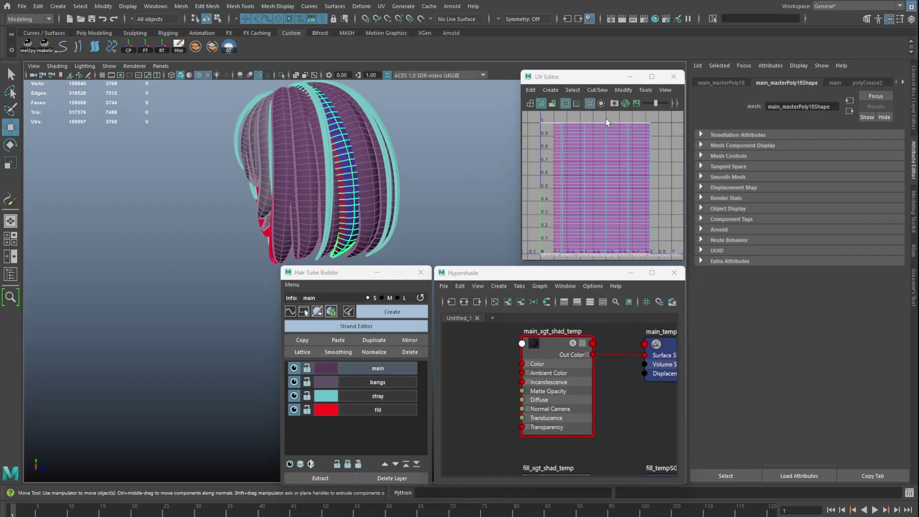
click(361, 325)
scroll(80, 337, down, 5)
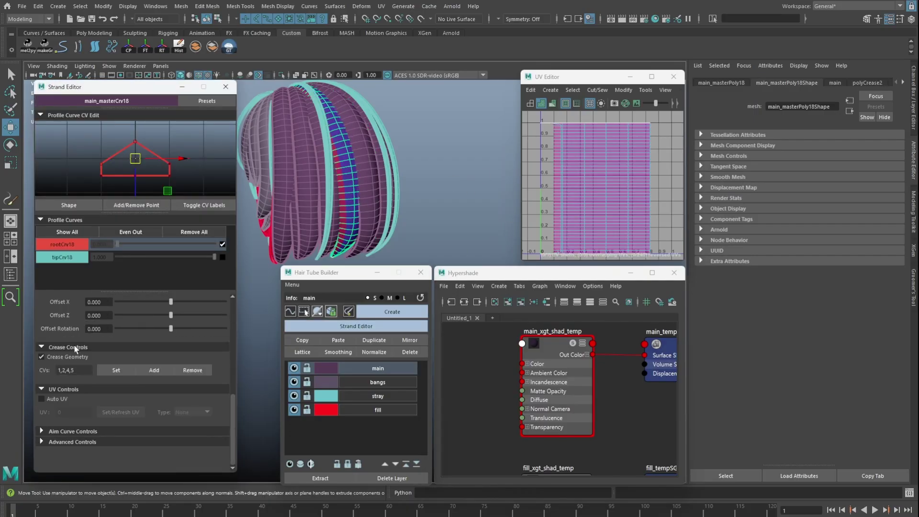
click(57, 400)
click(196, 410)
click(193, 429)
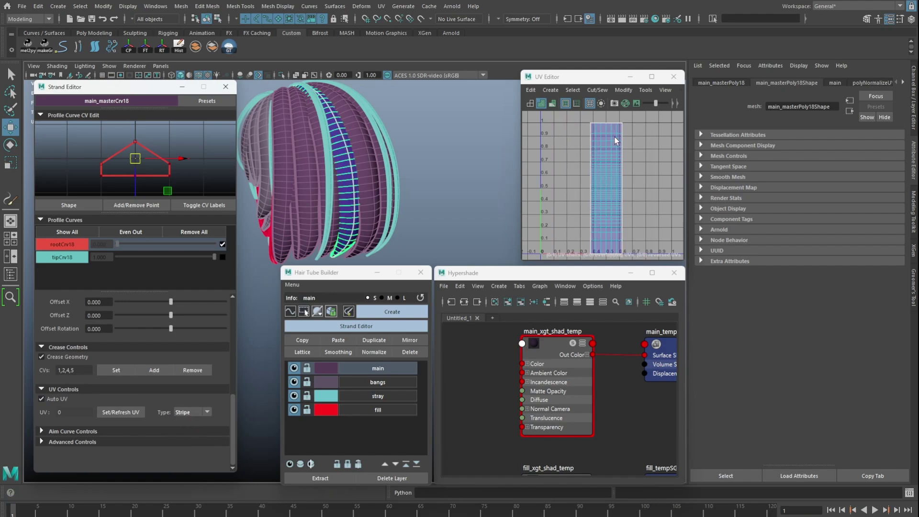
Create a noise texture in Hypershade and connect its Out Color to the Color of main_xgt_shad_temp
click(490, 353)
alt+middle_drag(490, 352, 535, 363)
key(Tab)
text(noise)
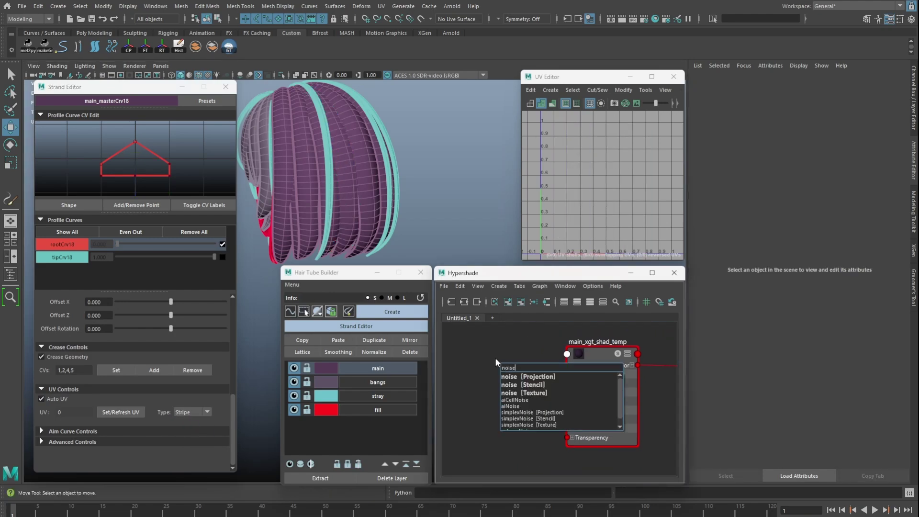
key(Return)
drag(532, 392, 566, 374)
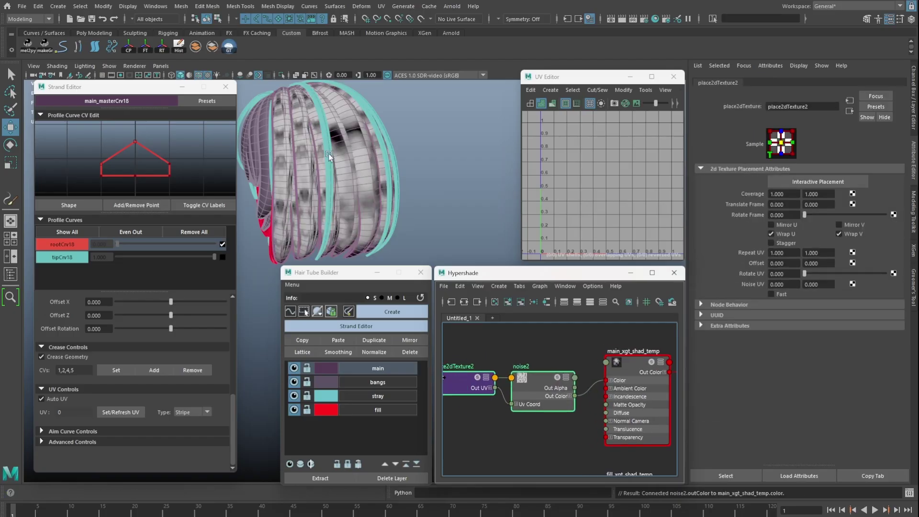
Set the noise placement's Repeat V to 0.25 and its Repeat U to 20 after trying 50
click(461, 386)
drag(787, 252, 741, 252)
text(50)
key(Return)
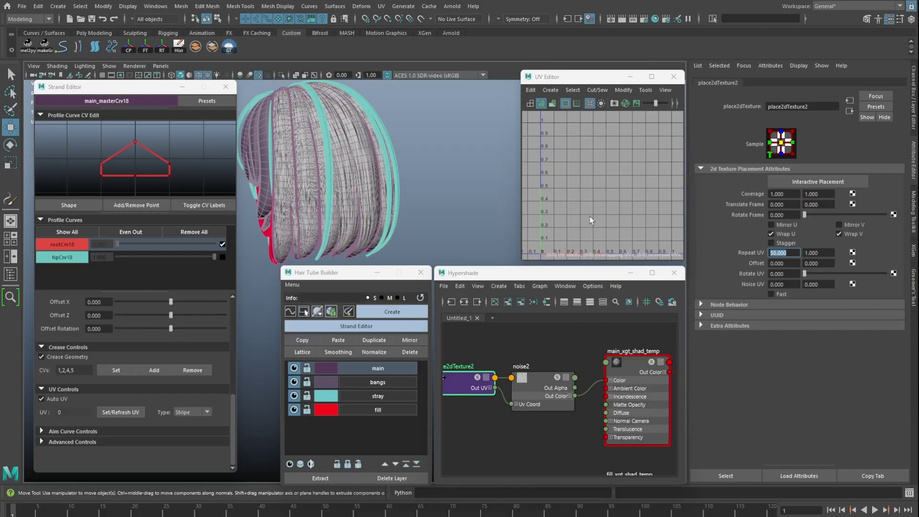
scroll(397, 148, up, 3)
scroll(397, 148, up, 3)
text(0.25)
key(Return)
alt+drag(436, 177, 402, 173)
text(2)
key(Return)
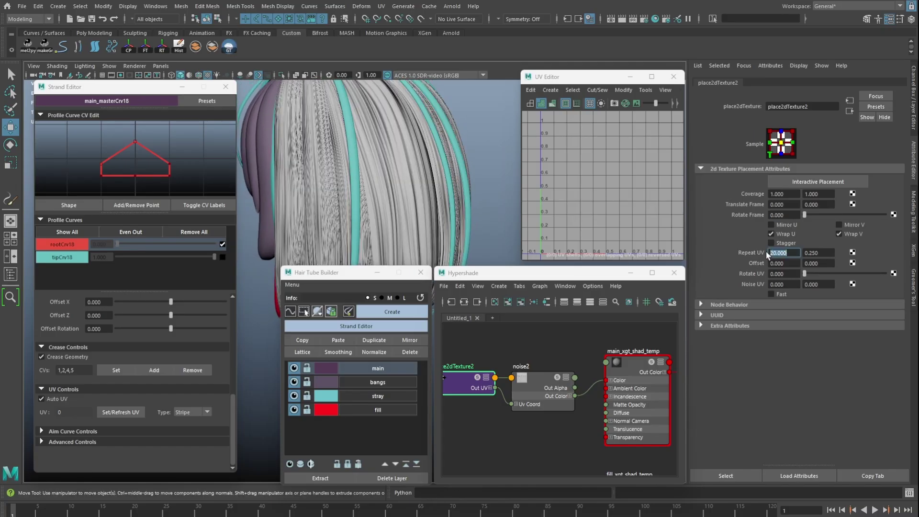
Enable Auto UV with the Stripe type for the main strand on the other side of the central teal stray
click(338, 181)
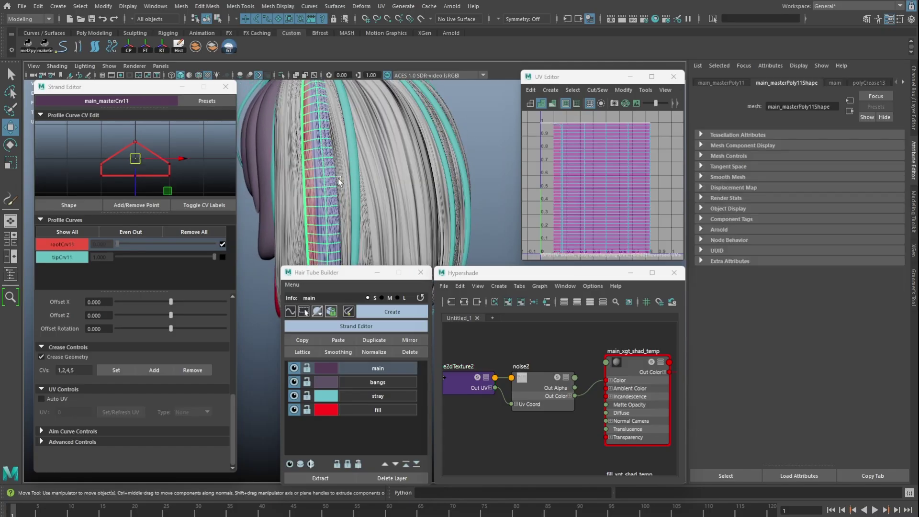
click(56, 397)
click(189, 412)
click(189, 431)
Isolate the main layer and copy the settings of a back strand that already has Stripe UVs
click(382, 195)
alt+drag(387, 197, 376, 180)
click(405, 179)
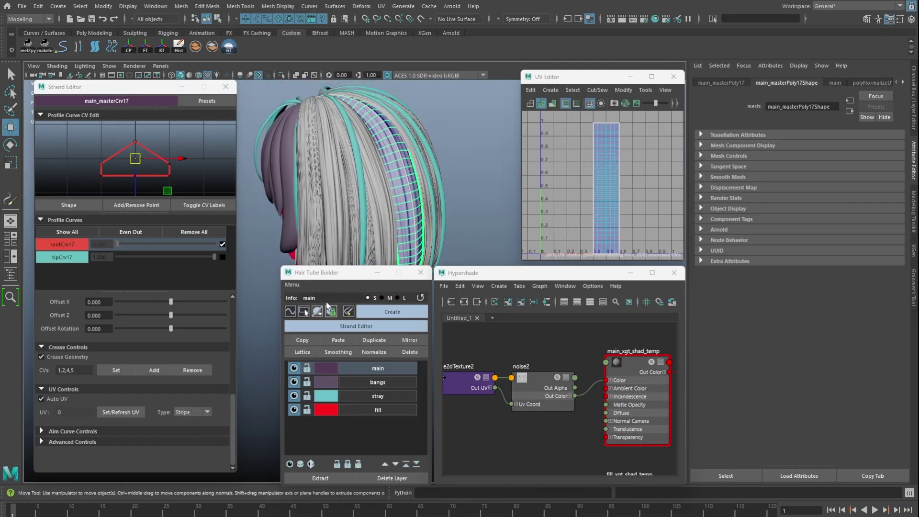
click(303, 311)
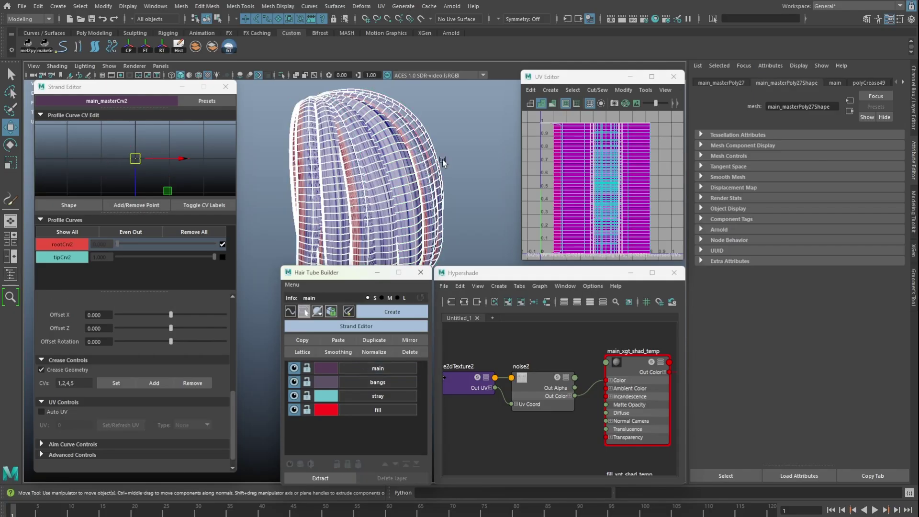
click(450, 144)
click(393, 161)
click(305, 340)
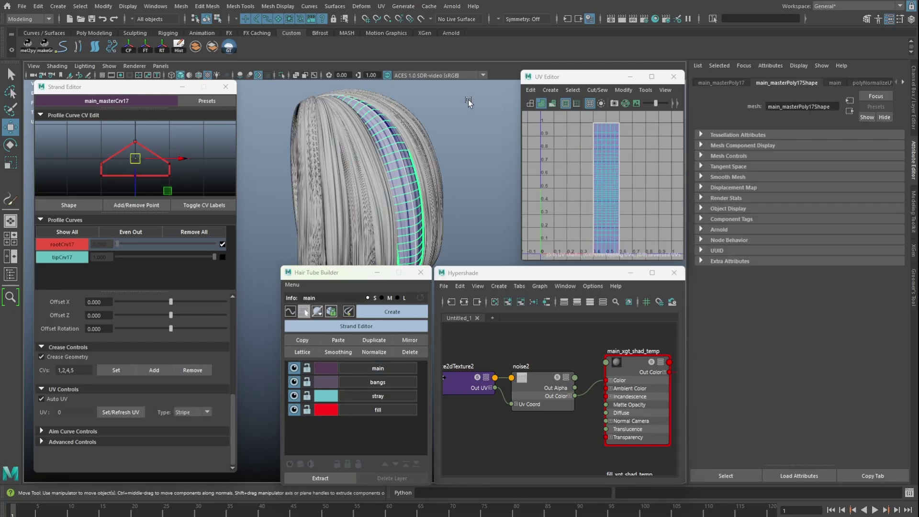
Paste the copied UV settings onto all the other strands of the main layer
shift+drag(468, 100, 251, 207)
right_click(332, 341)
click(347, 369)
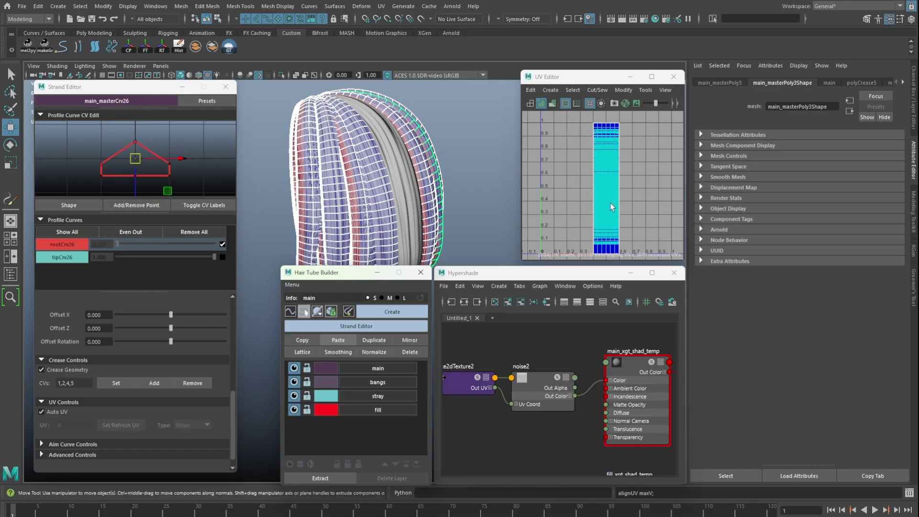
click(468, 164)
Set the main noise texture's Color Gain to the purple from the color history (H 282.15, S 0.359, V 0.500)
click(535, 381)
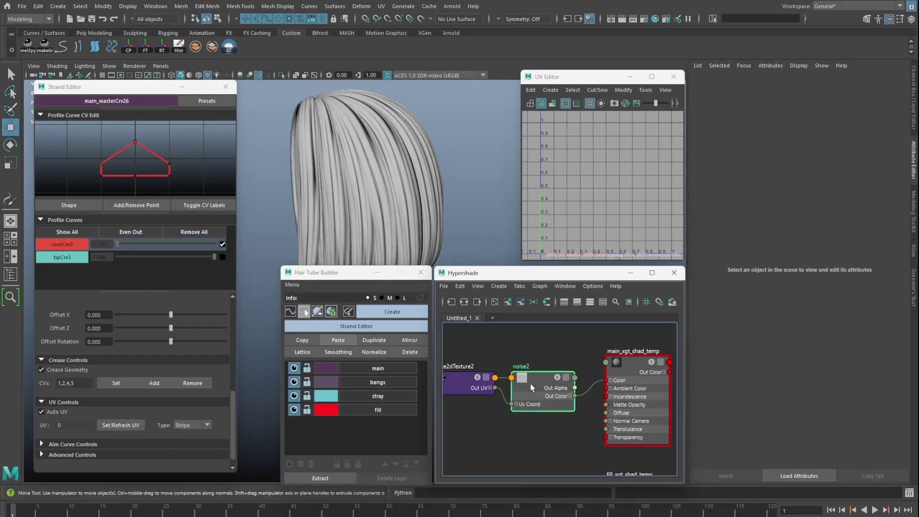
click(727, 361)
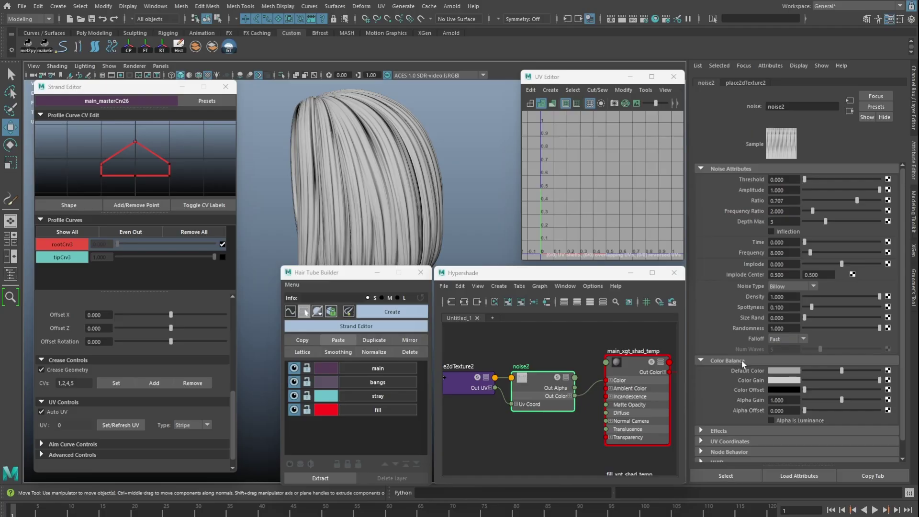
scroll(760, 366, down, 1)
click(795, 364)
click(732, 358)
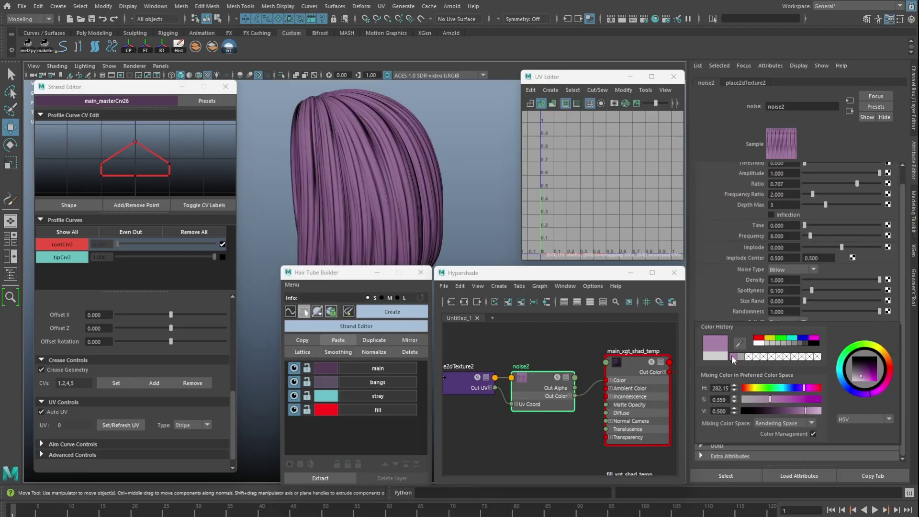
click(457, 224)
mouse_move(407, 210)
alt+mouse_down()
mouse_move(334, 197)
mouse_move(396, 199)
alt+mouse_up()
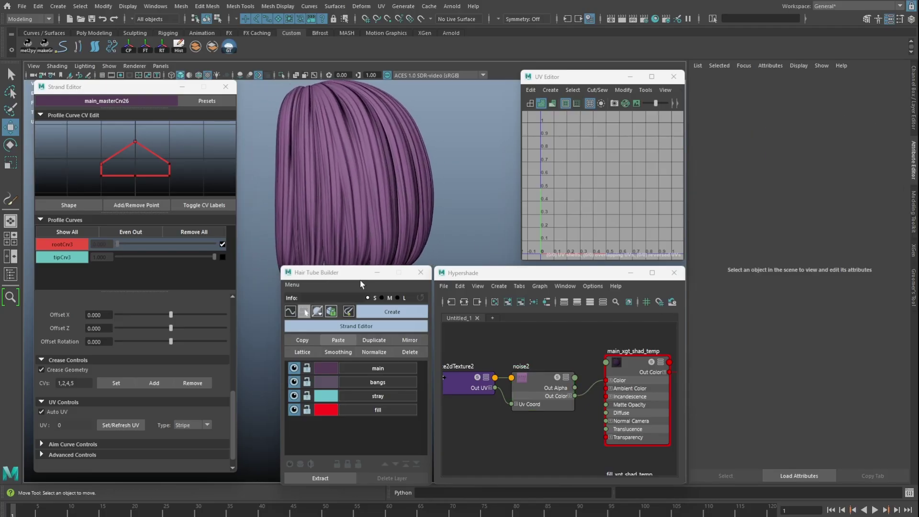
Show all layers again and graph the material of the central teal stray strand in Hypershade
click(303, 311)
click(329, 163)
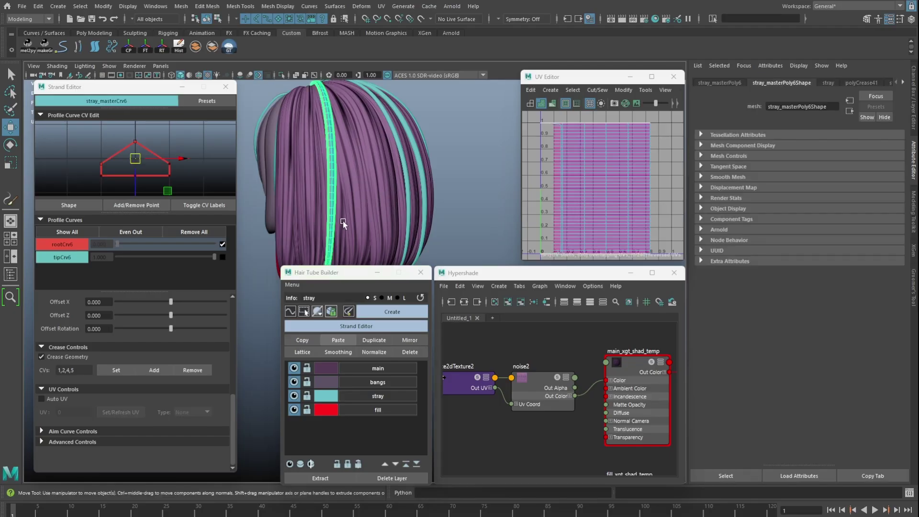
click(547, 302)
click(500, 371)
alt+middle_drag(495, 372, 511, 371)
Create a noise texture and connect it to the Color of stray_xgt_shad_temp
key(Tab)
text(noise)
key(Down)
key(Down)
key(Down)
key(Return)
drag(538, 396, 565, 382)
alt+middle_drag(533, 387, 575, 384)
Set the stray noise placement's Repeat U to 15 and Repeat V to 0.5
click(484, 379)
click(771, 253)
text(15)
key(Return)
text(.5)
key(Return)
alt+drag(433, 201, 450, 205)
Enable Auto UV for the central stray strand and set its UV type to Stripe
click(348, 170)
click(59, 397)
click(192, 412)
click(188, 424)
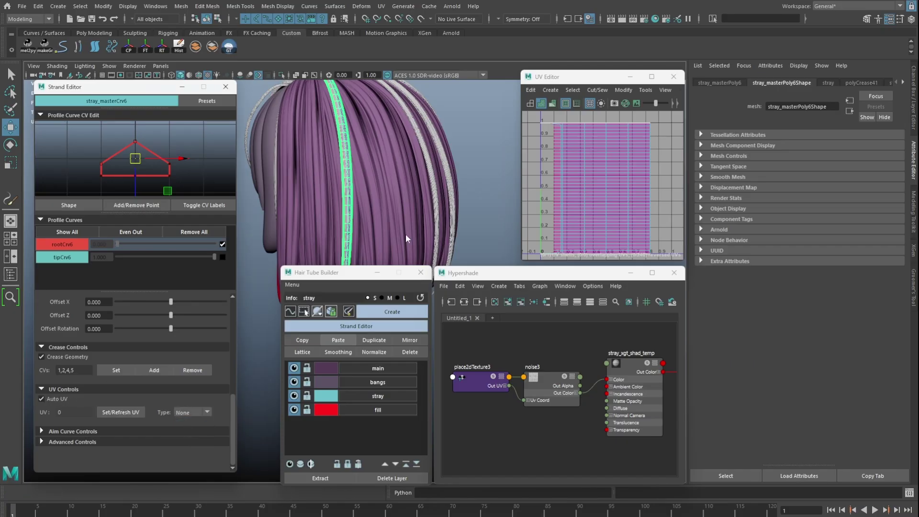
Isolate the stray layer and paste the central stray strand's UV settings onto its other strands
click(344, 147)
click(367, 392)
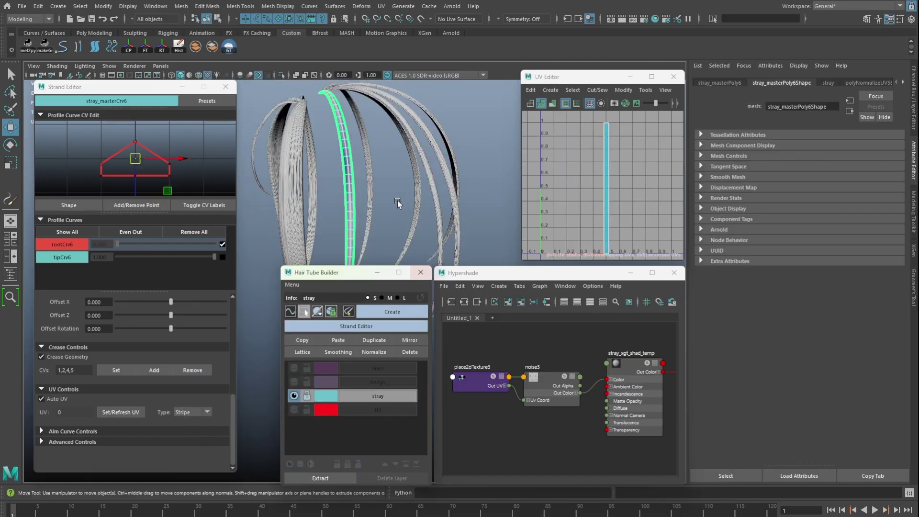
drag(468, 105, 267, 191)
click(338, 338)
click(361, 375)
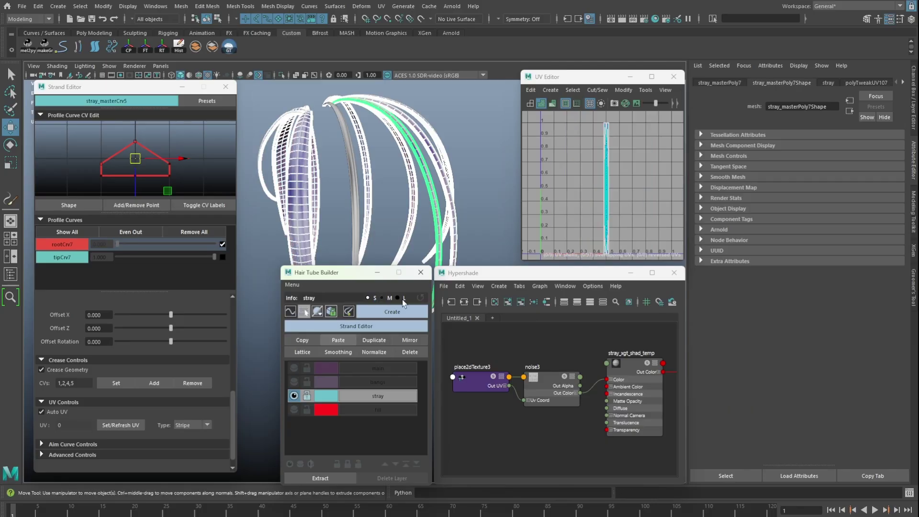
click(497, 337)
Set the stray noise texture's Color Gain to a darkened cyan and show all layers again
click(543, 387)
click(794, 376)
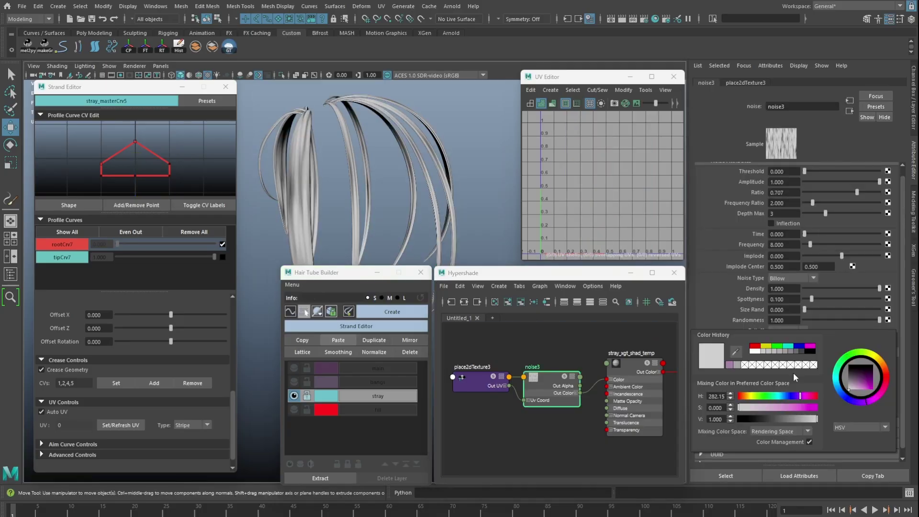
click(789, 347)
drag(790, 418, 794, 418)
click(460, 176)
alt+drag(413, 199, 374, 206)
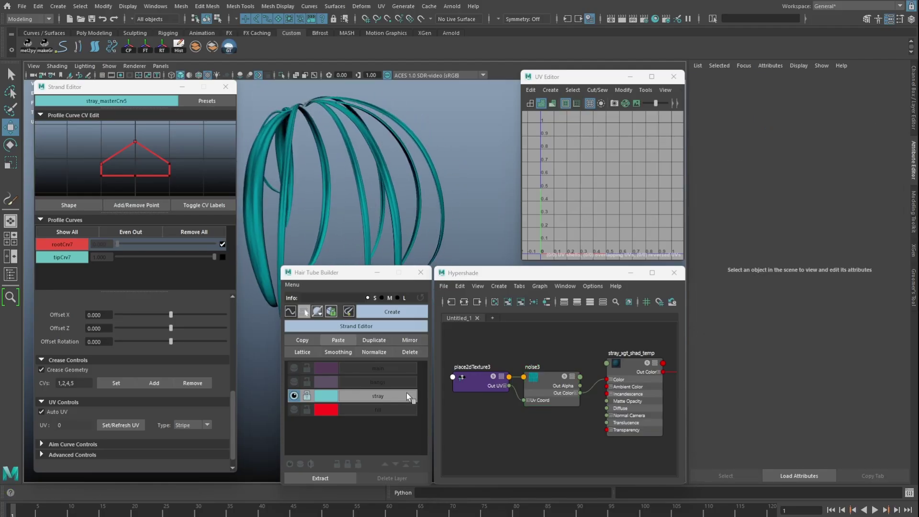
click(406, 393)
alt+drag(441, 193, 393, 188)
Widen the UV shell of a back main strand and place it beside the neighbouring strand's shell
click(392, 188)
right_drag(607, 139, 637, 111)
drag(637, 113, 584, 246)
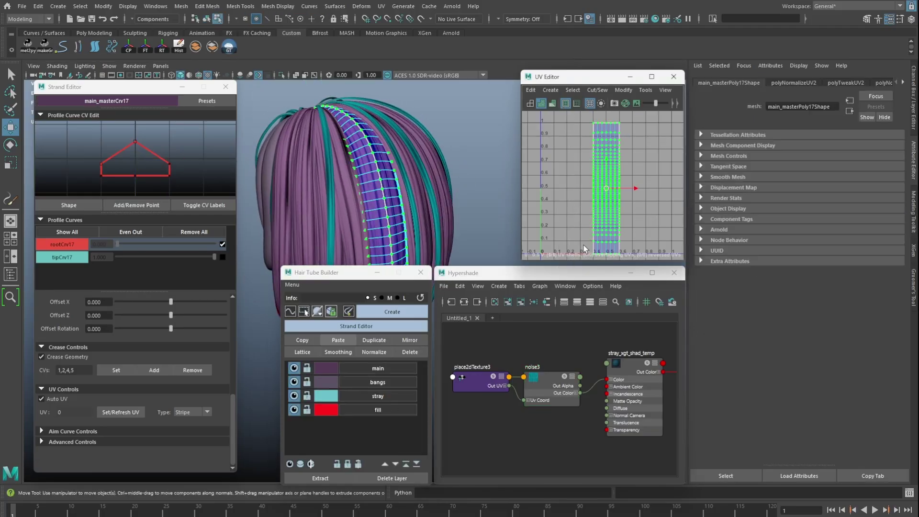
key(r)
drag(632, 188, 601, 189)
key(w)
shift+click(352, 193)
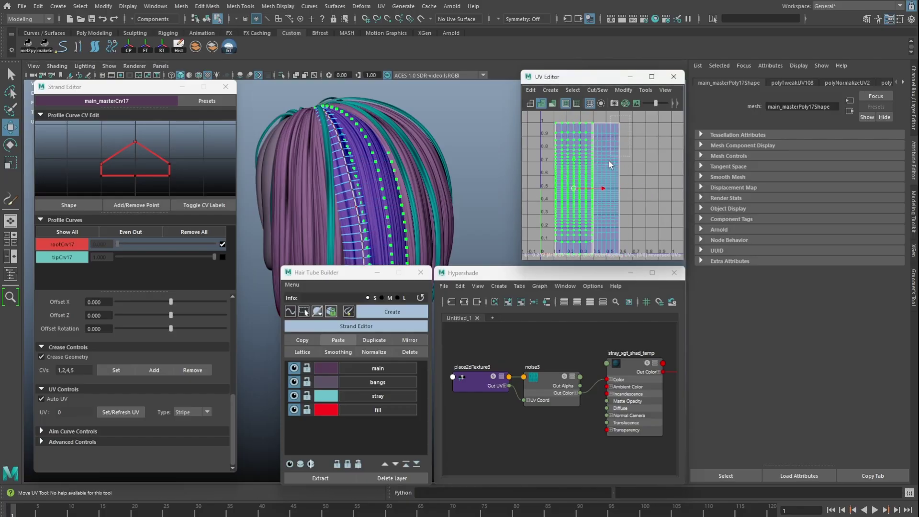
click(343, 186)
key(F8)
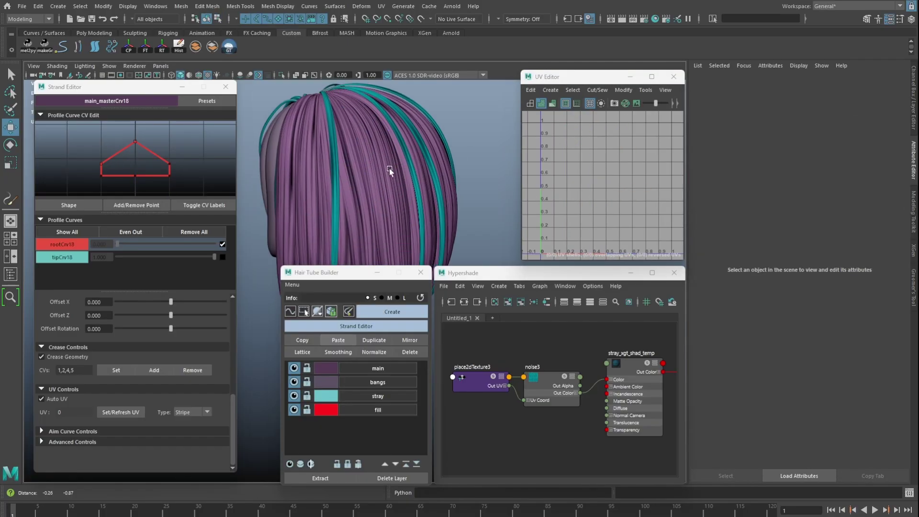
Lower the Subdivision of a back main strand in the Strand Controls
click(384, 161)
scroll(107, 346, up, 10)
drag(200, 323, 158, 330)
Scale down the strand's UV shell and shift it towards higher U values
right_drag(593, 135, 659, 137)
key(r)
drag(618, 189, 598, 190)
key(w)
drag(628, 189, 650, 192)
Return to object mode and set the strand's Subdivision to 11
right_drag(359, 178, 383, 158)
drag(199, 324, 133, 327)
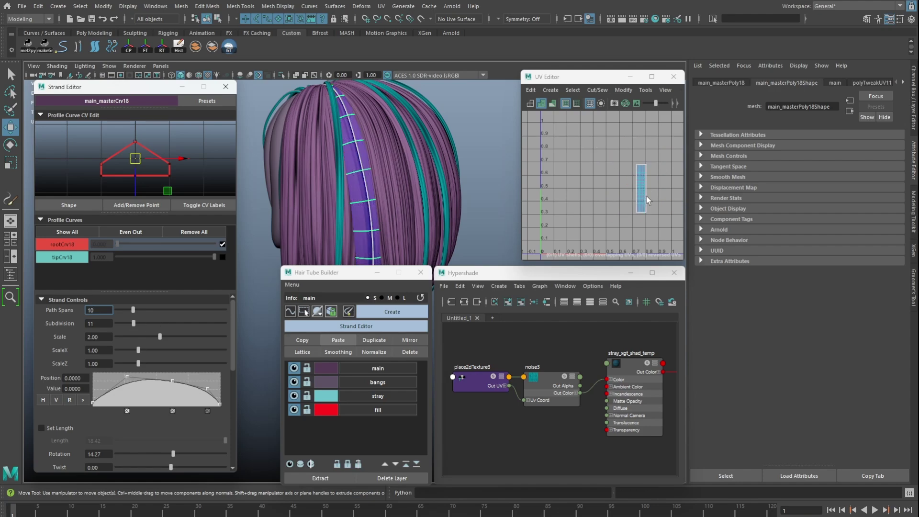
click(476, 179)
Rotate the strand's UV shell to a diagonal angle and set the strand's Subdivision to 15
click(364, 193)
right_drag(609, 174, 646, 171)
drag(657, 156, 634, 225)
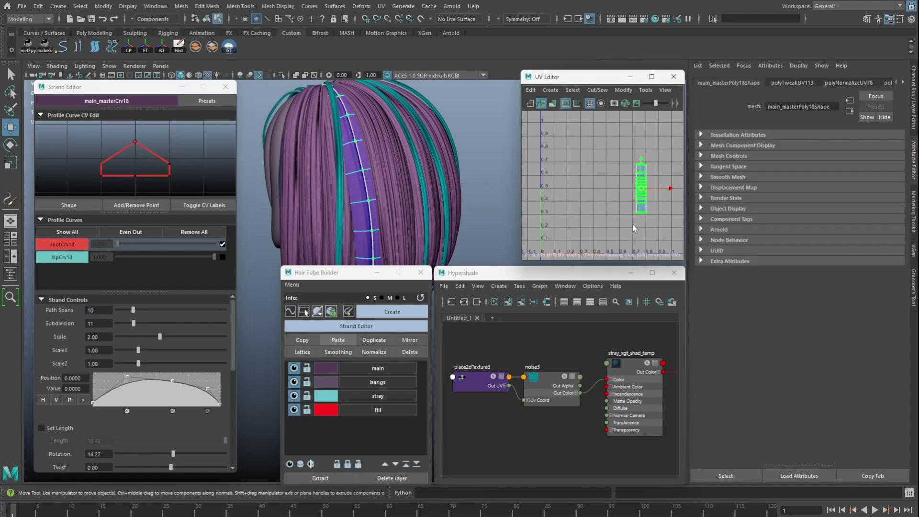
key(e)
drag(654, 163, 668, 180)
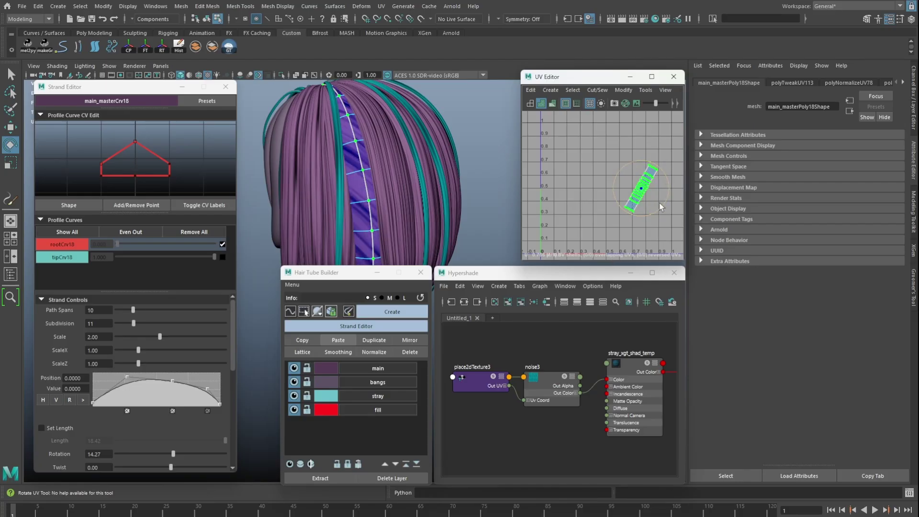
key(w)
drag(135, 324, 142, 324)
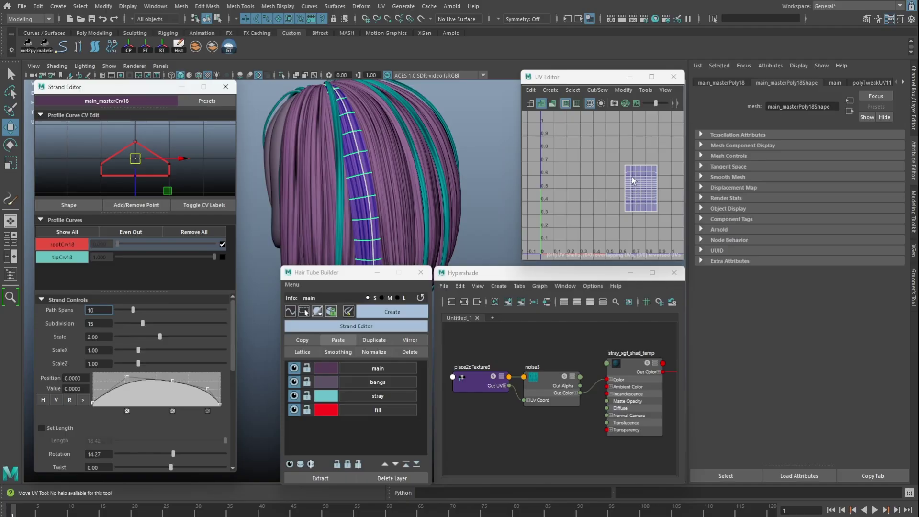
Select the strand's UV shell again, rescale it and shift it towards lower U values
right_drag(632, 177, 608, 220)
click(638, 180)
key(r)
drag(641, 161, 641, 147)
middle_drag(677, 194, 589, 192)
key(w)
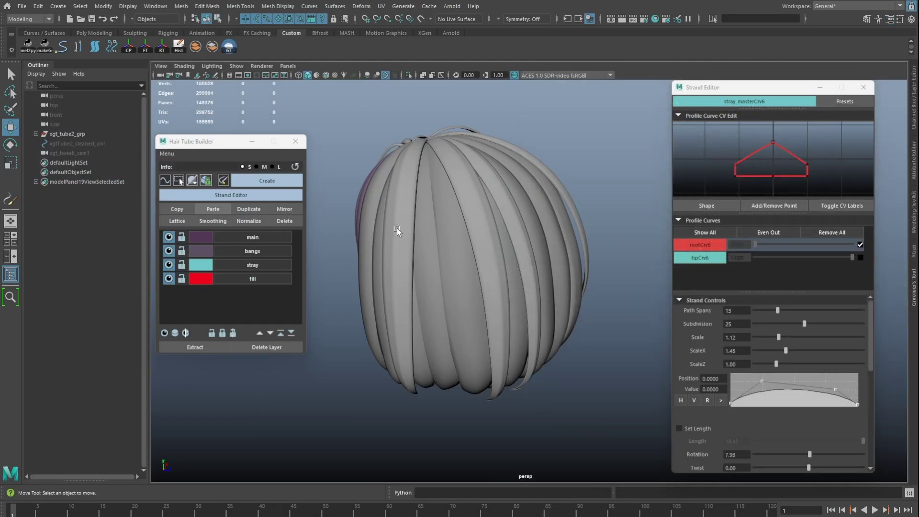
Select four strands of the stray layer and set their Path Spans to 15, Scale to 1.10 and ScaleX to 1.27
click(421, 213)
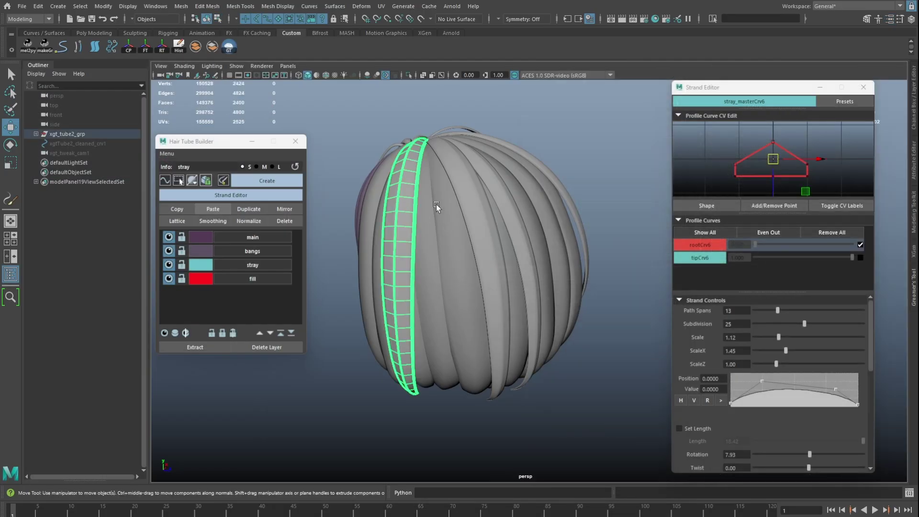
shift+click(470, 197)
shift+click(539, 196)
shift+click(579, 225)
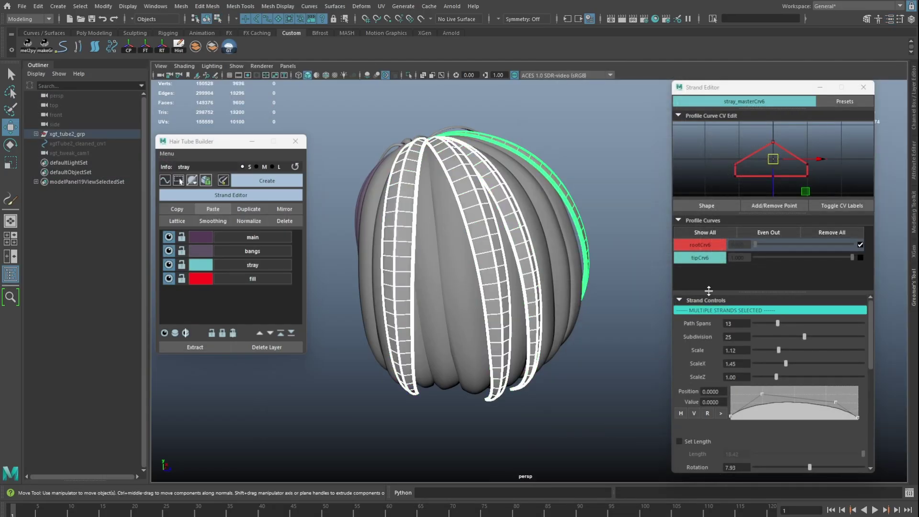
mouse_move(778, 327)
mouse_down()
mouse_move(770, 325)
mouse_move(782, 324)
mouse_up()
click(777, 349)
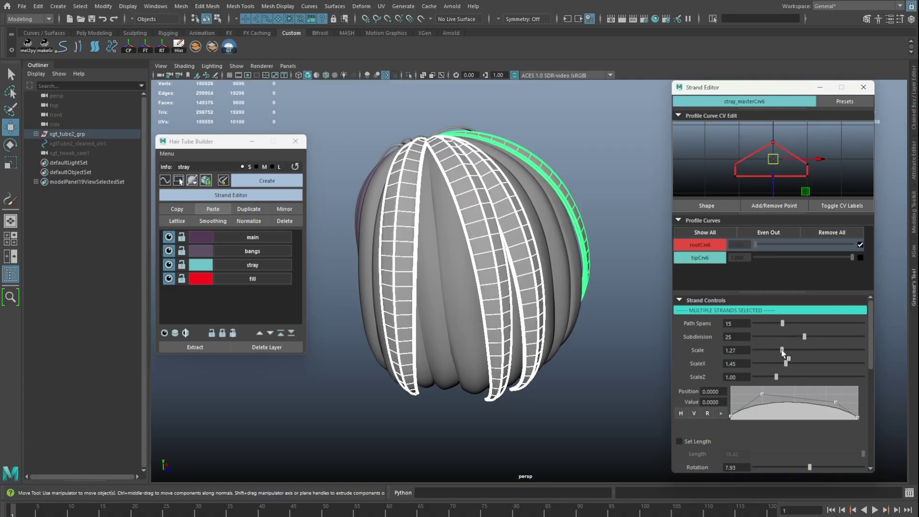
drag(782, 361, 781, 363)
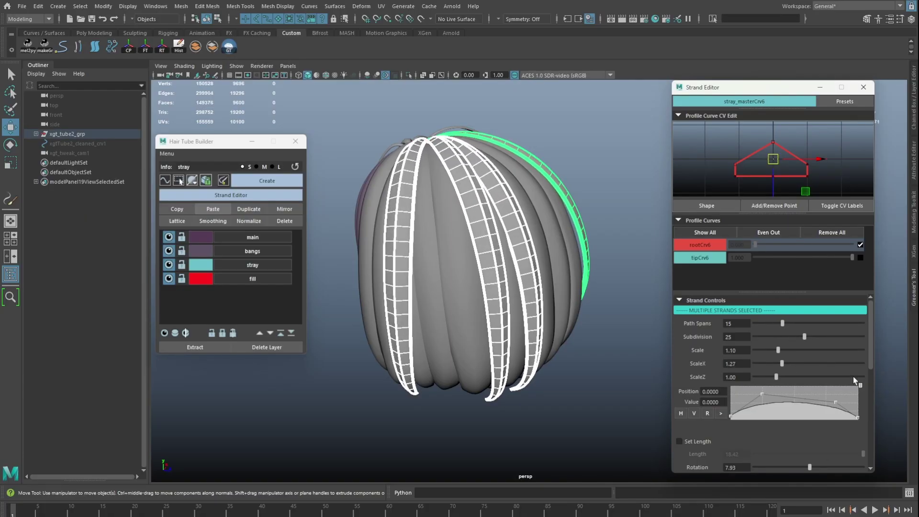
Try several preset shapes for the selected strands' profile, finishing with the flat rectangle
click(706, 206)
click(727, 211)
click(716, 205)
click(738, 240)
click(708, 206)
click(731, 262)
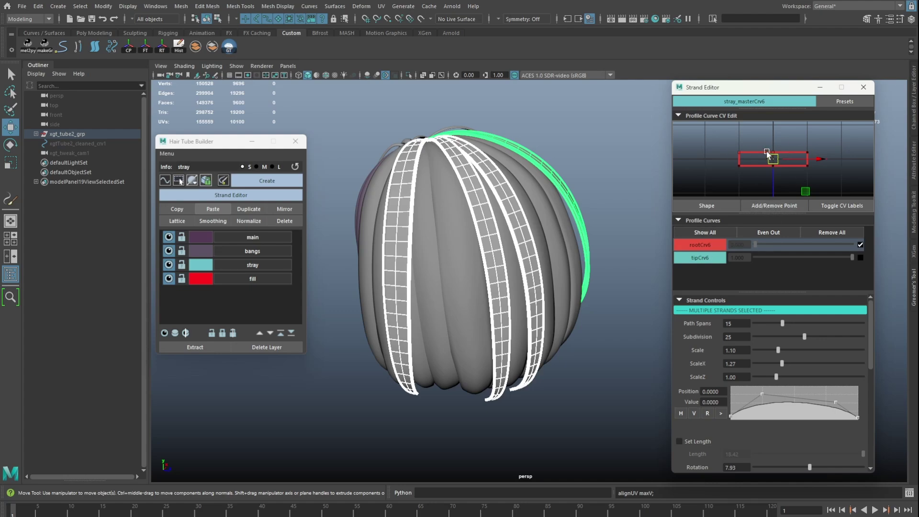
Reshape the rectangular root profile by widening its left end outward and raising the upper middle point into a peak
right_drag(747, 153, 709, 152)
drag(718, 133, 750, 186)
mouse_move(772, 159)
mouse_down()
mouse_move(732, 158)
mouse_move(771, 158)
mouse_up()
drag(758, 139, 786, 158)
drag(773, 168, 773, 150)
drag(716, 137, 742, 159)
Copy the leftmost stray strand's settings and paste only its Shape/Crease onto the other three stray strands
click(402, 171)
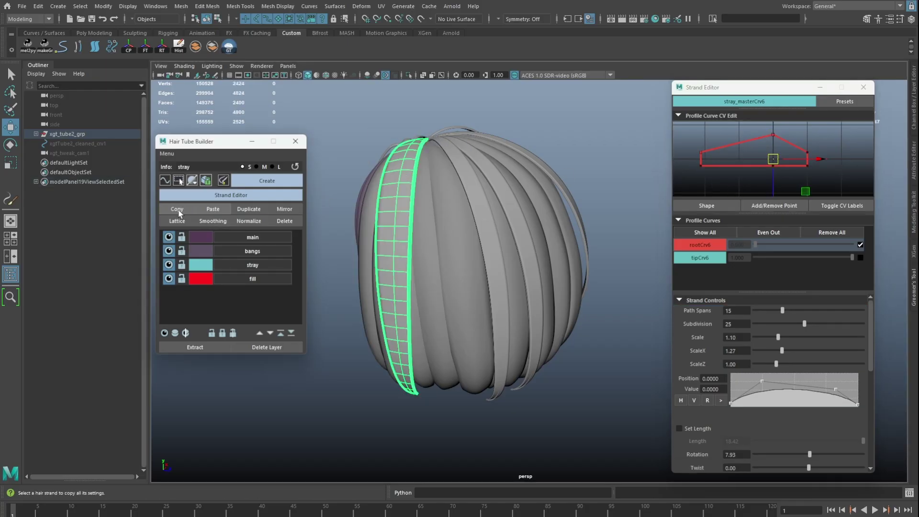
click(473, 168)
shift+click(495, 171)
shift+click(521, 149)
right_click(216, 208)
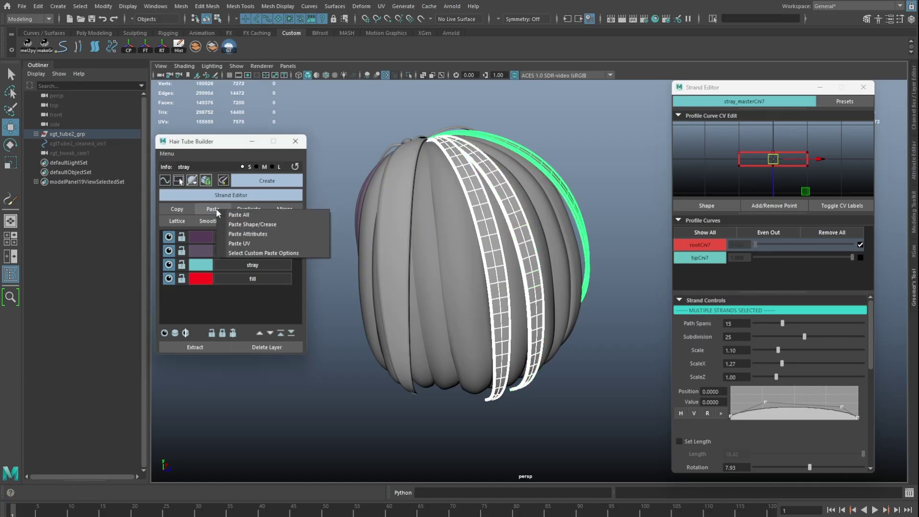
click(251, 224)
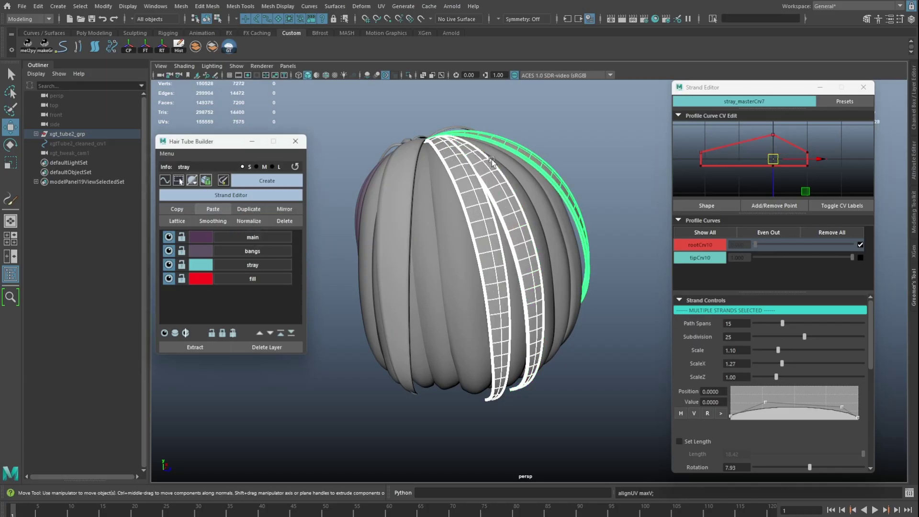
click(513, 154)
click(469, 177)
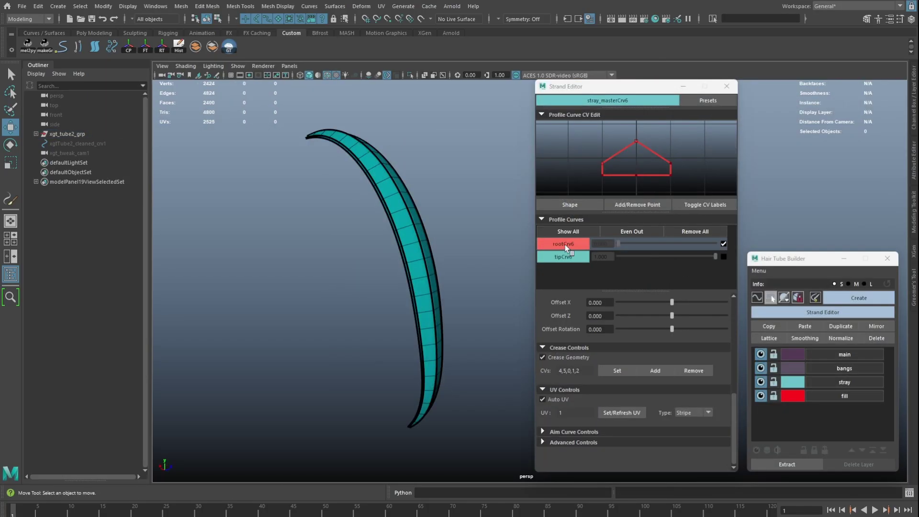
Display the CV labels on the single strand's root profile and set its crease to CV 0
click(701, 206)
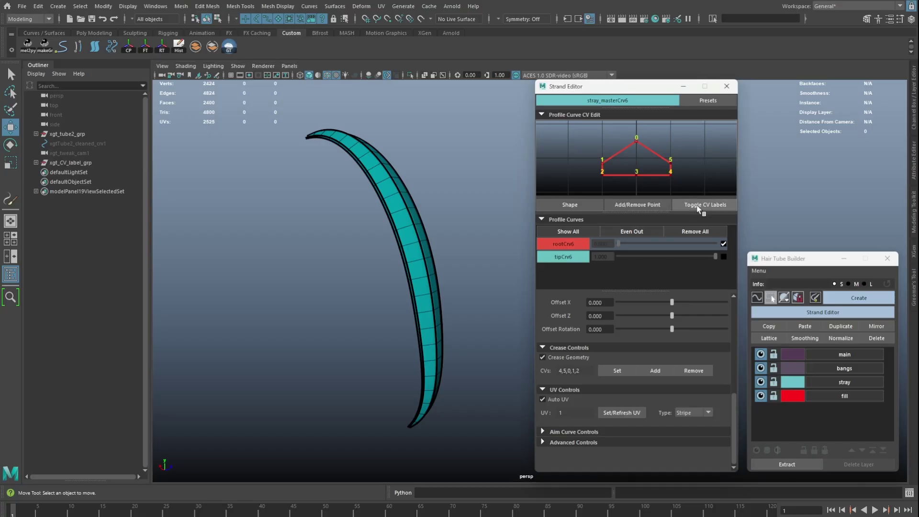
click(637, 139)
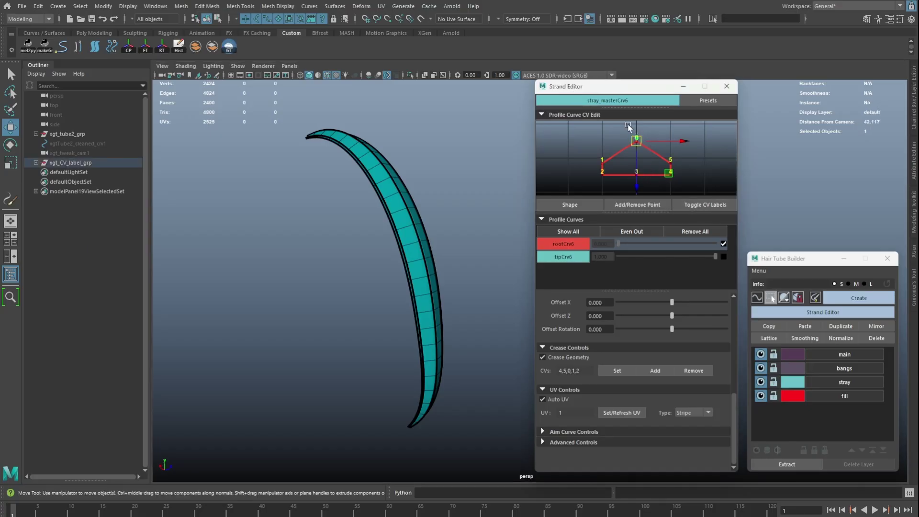
click(618, 371)
Set the strand's crease to CVs 1 and 5, and turn Crease Geometry off
click(600, 160)
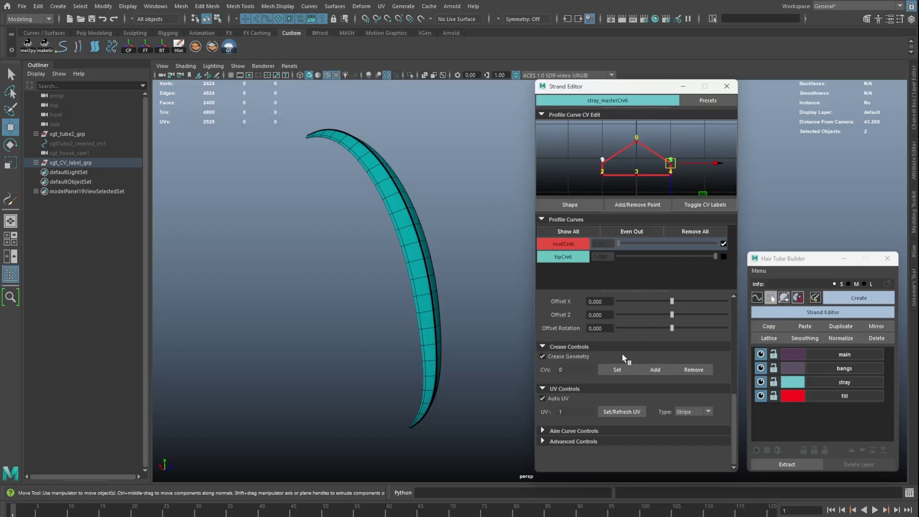
click(616, 370)
alt+drag(401, 201, 473, 231)
click(554, 359)
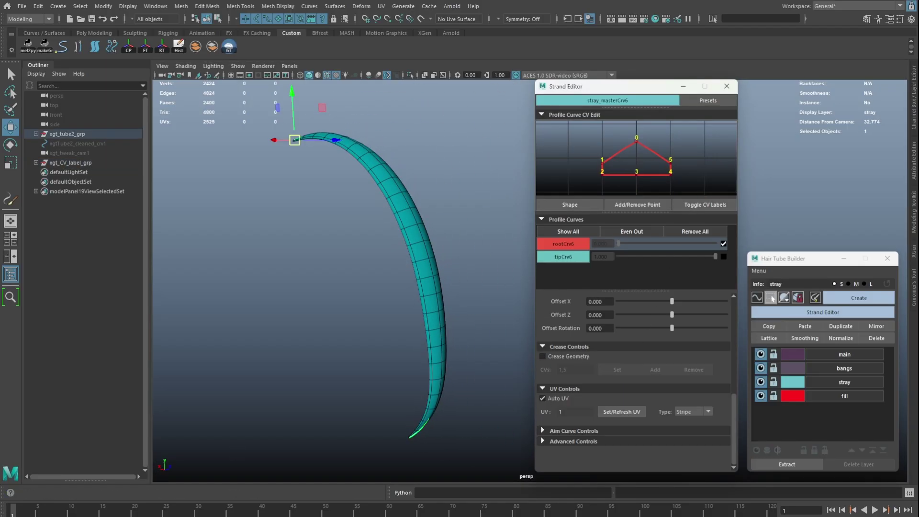
Switch to polygon selection, inspect the strand with its UVs, and set its UV seam to CV 0
click(798, 297)
drag(201, 316, 210, 248)
alt+right_drag(422, 202, 474, 203)
alt+middle_drag(412, 205, 446, 210)
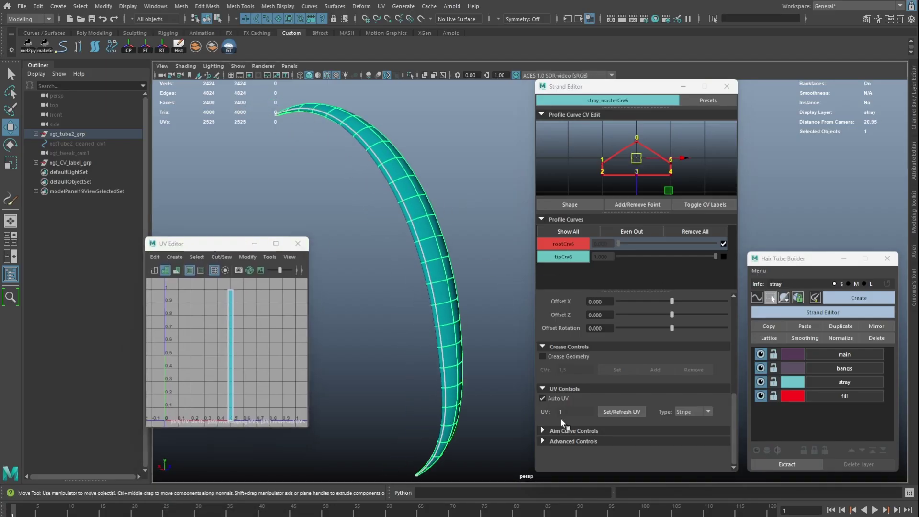
click(633, 144)
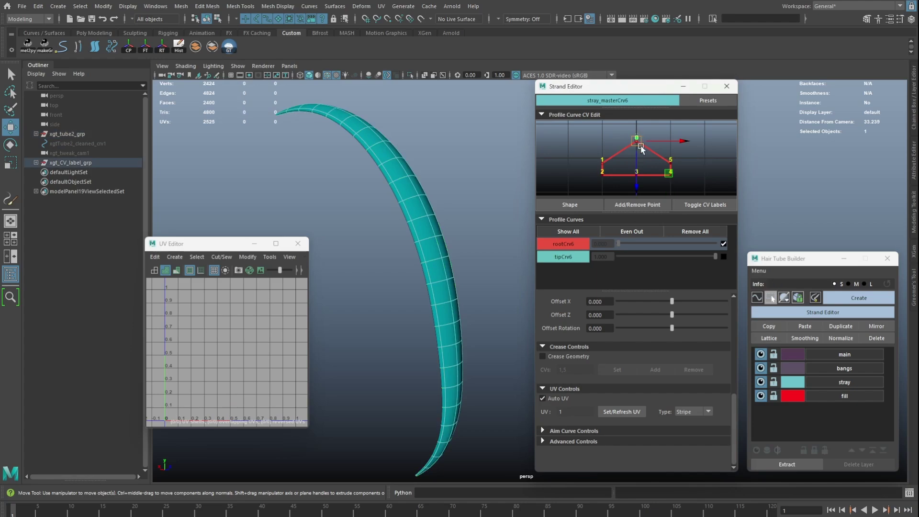
click(616, 410)
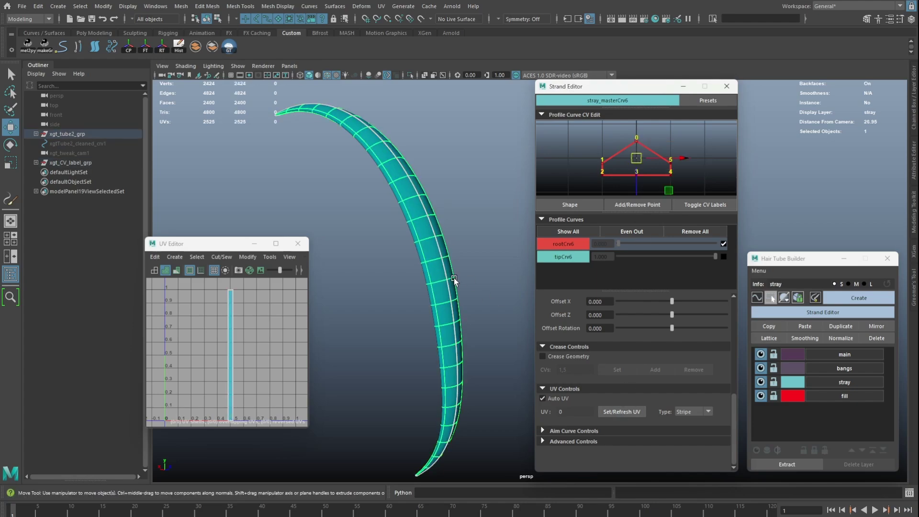
Bring the whole hairstyle back into view and open the Hair Tube Builder library
click(771, 297)
click(757, 270)
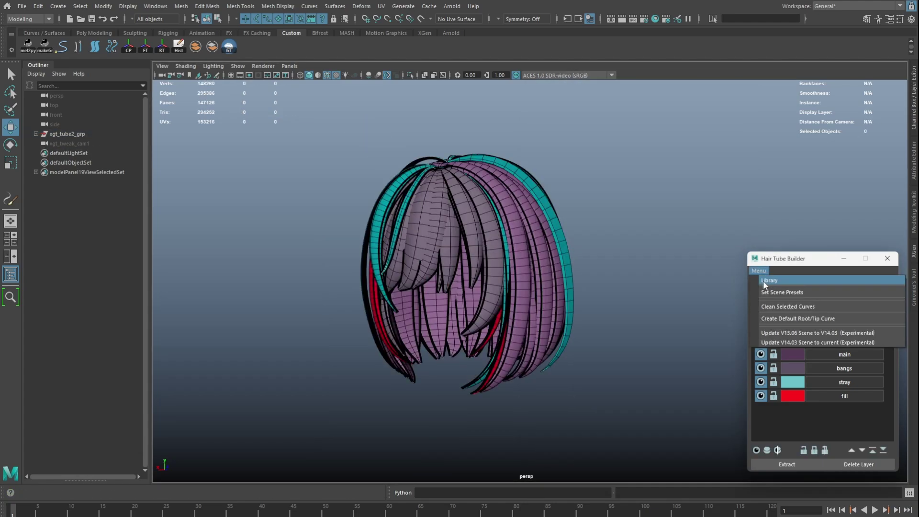
click(769, 281)
drag(489, 192, 305, 111)
alt+drag(431, 151, 616, 195)
Isolate the bangs layer's strands, create a library category Hair_Parts and save them there as bangs_a
click(840, 366)
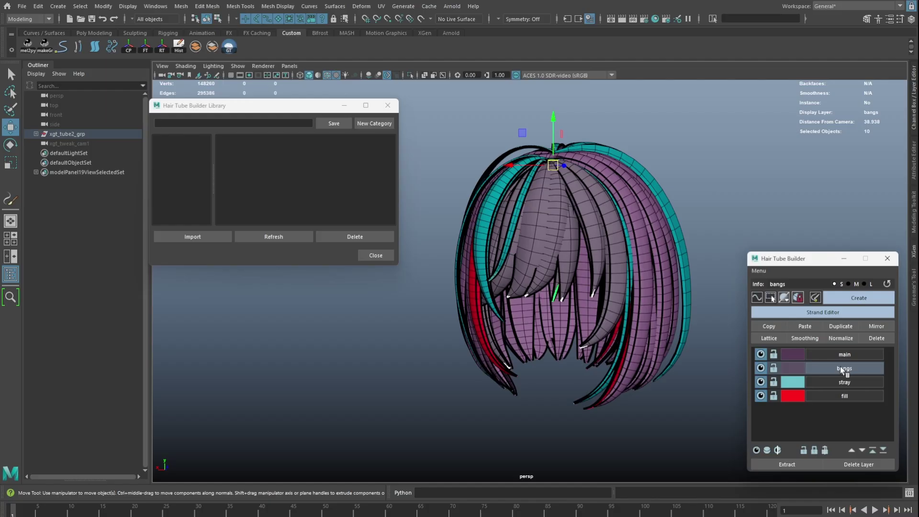
click(378, 123)
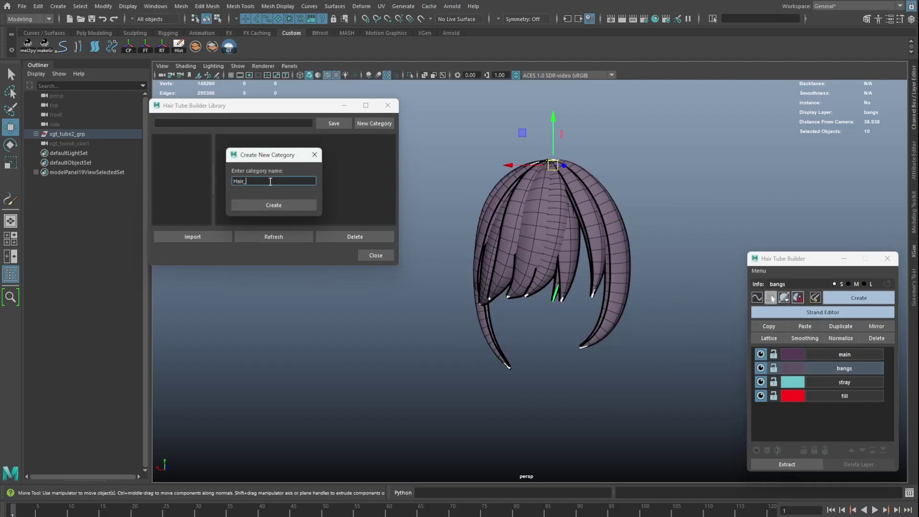
click(275, 205)
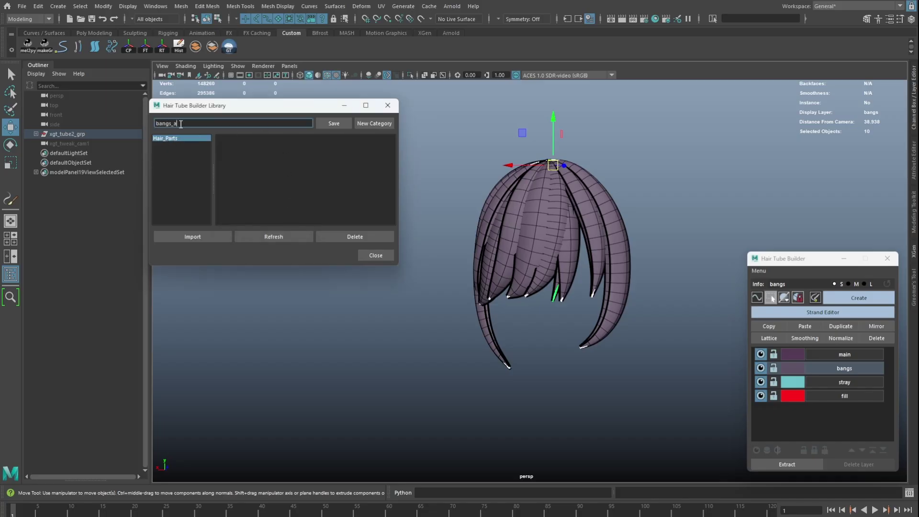
click(333, 124)
click(268, 175)
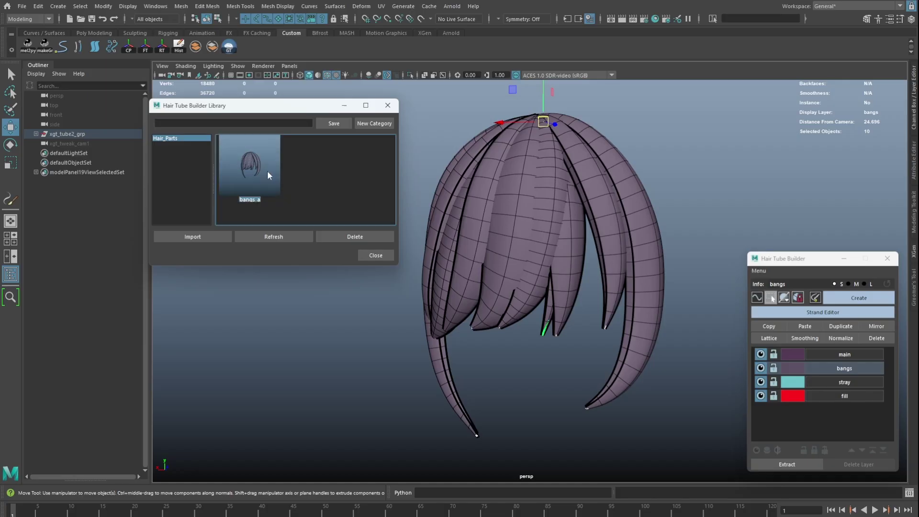
Isolate the stray layer's strands and save them in the Hair_Parts category as stray_a
click(831, 368)
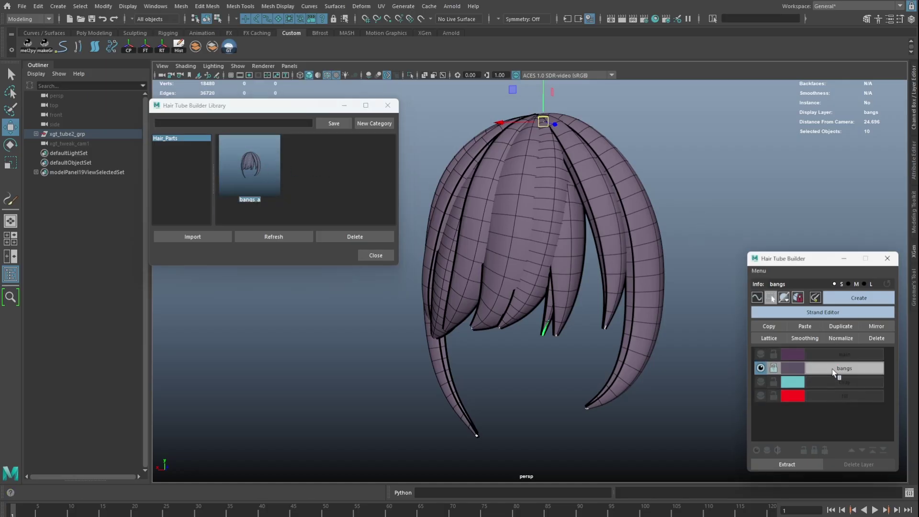
click(842, 380)
click(843, 381)
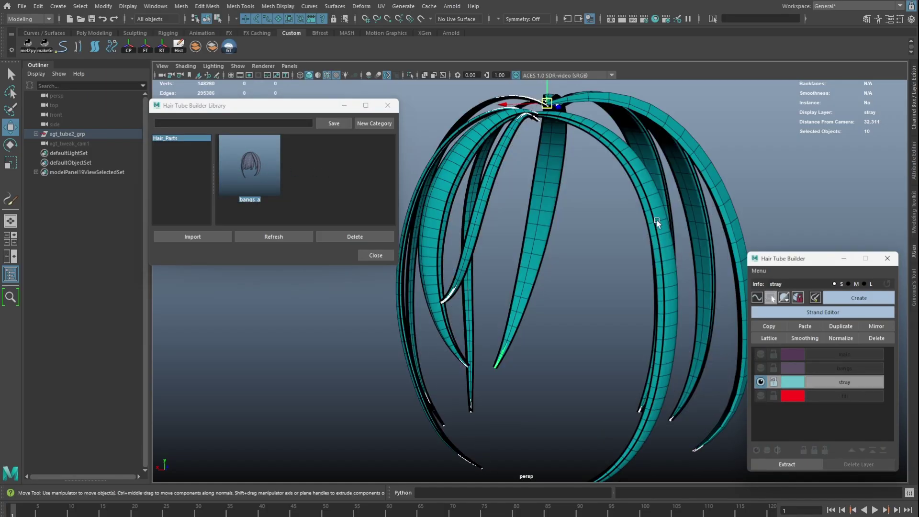
click(292, 124)
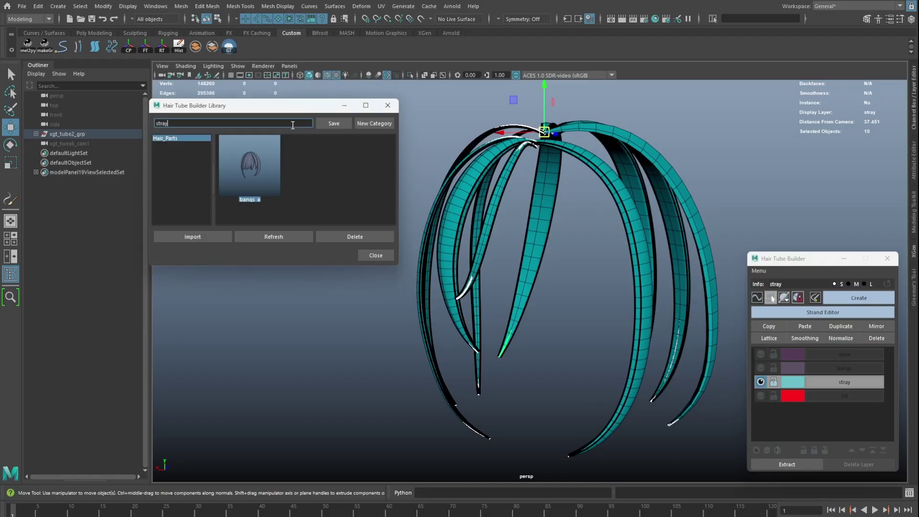
click(329, 126)
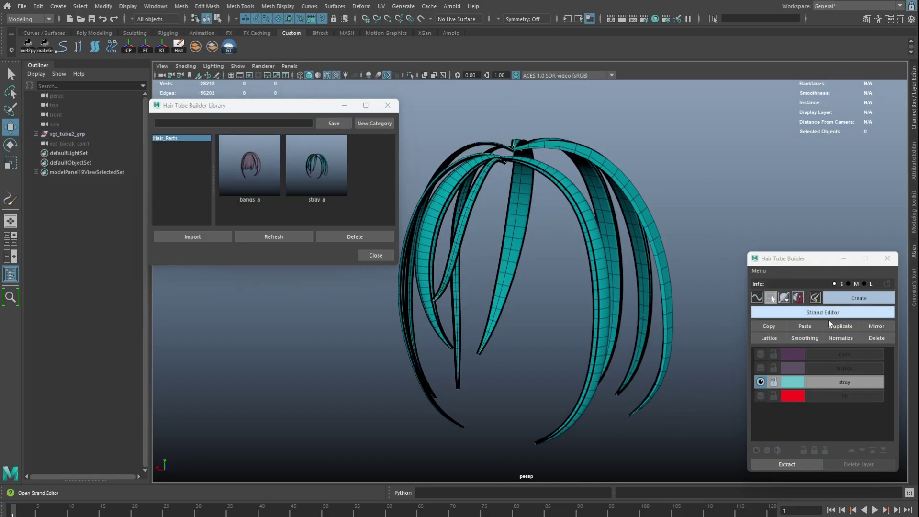
Create a new library category named Full_Hairs
click(251, 164)
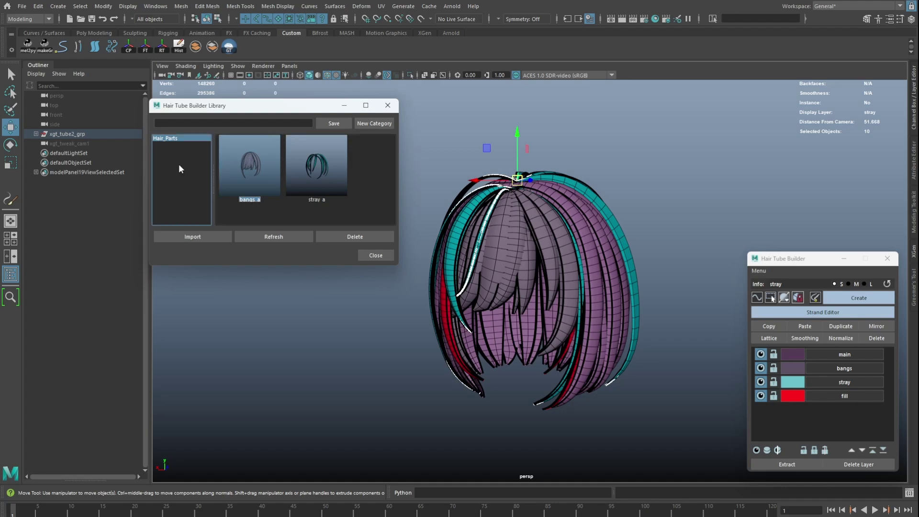
click(371, 124)
text(Full_Hairs)
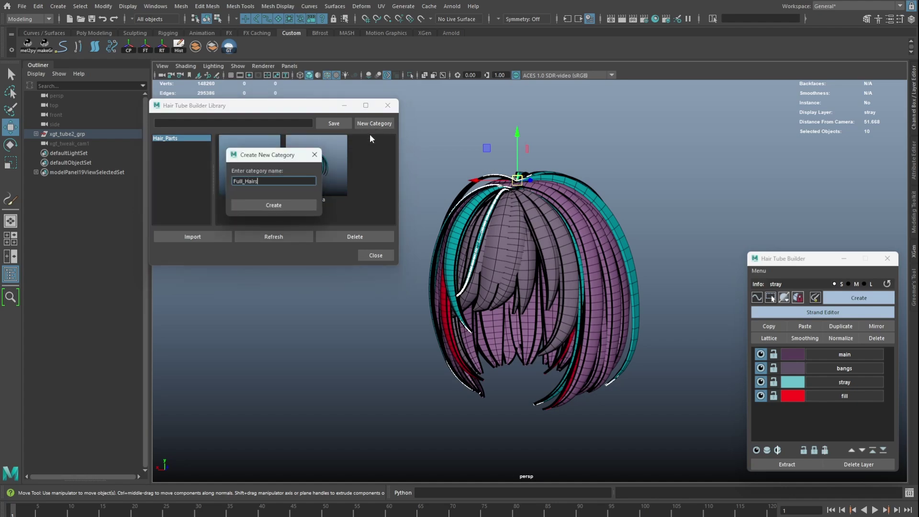
click(292, 205)
Select all strands of the hairstyle and save them in the Full_Hairs category as Short_a
drag(702, 112, 371, 437)
click(263, 122)
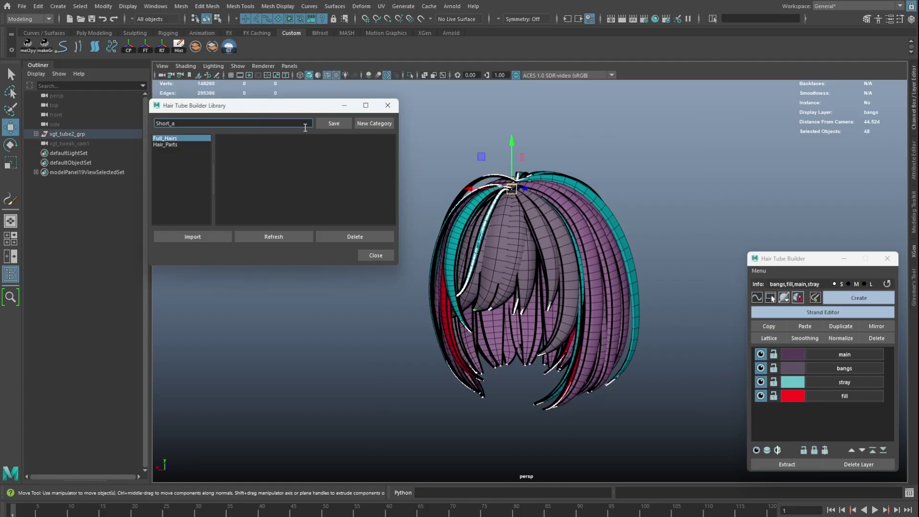
click(333, 124)
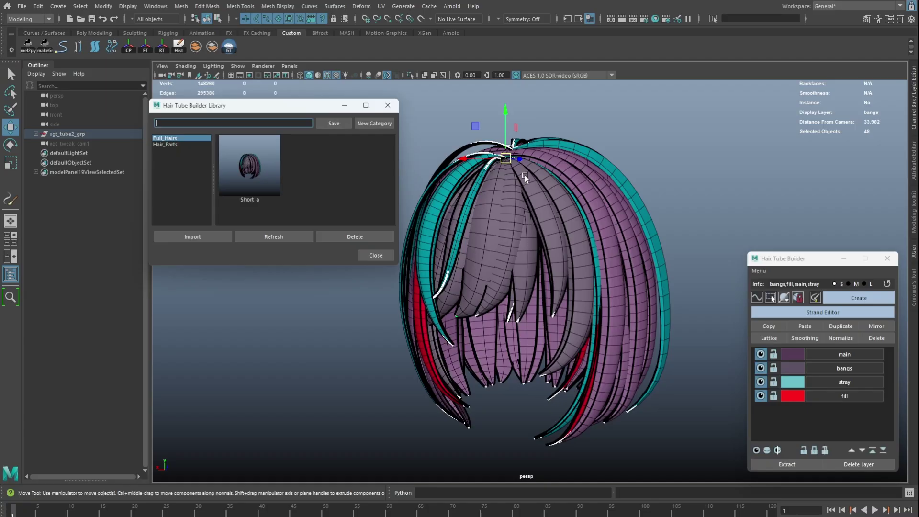
click(599, 197)
alt+middle_drag(610, 178, 634, 168)
alt+right_drag(634, 168, 561, 166)
Import bangs_a from the Hair_Parts category and move the imported strands out in front of the existing hair
click(178, 145)
click(174, 139)
click(175, 144)
click(265, 169)
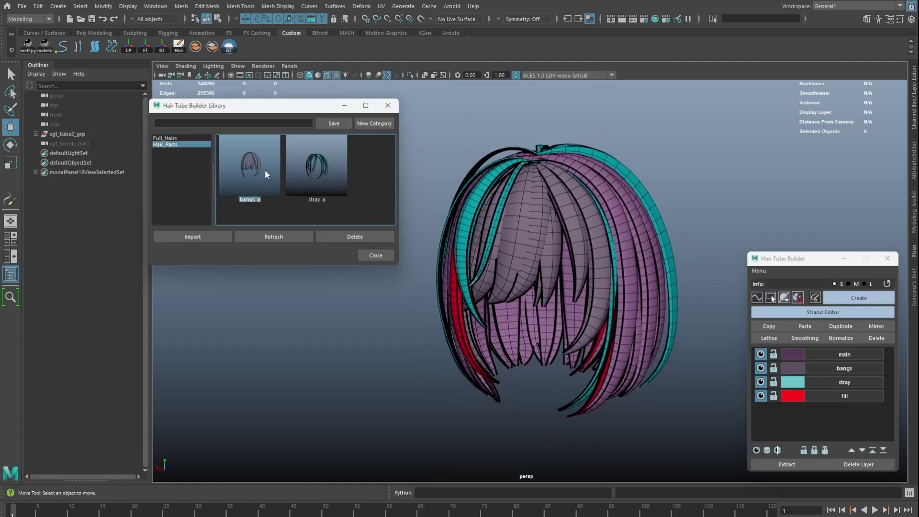
click(200, 237)
alt+drag(579, 216, 477, 231)
alt+right_drag(478, 231, 445, 231)
drag(558, 193, 544, 217)
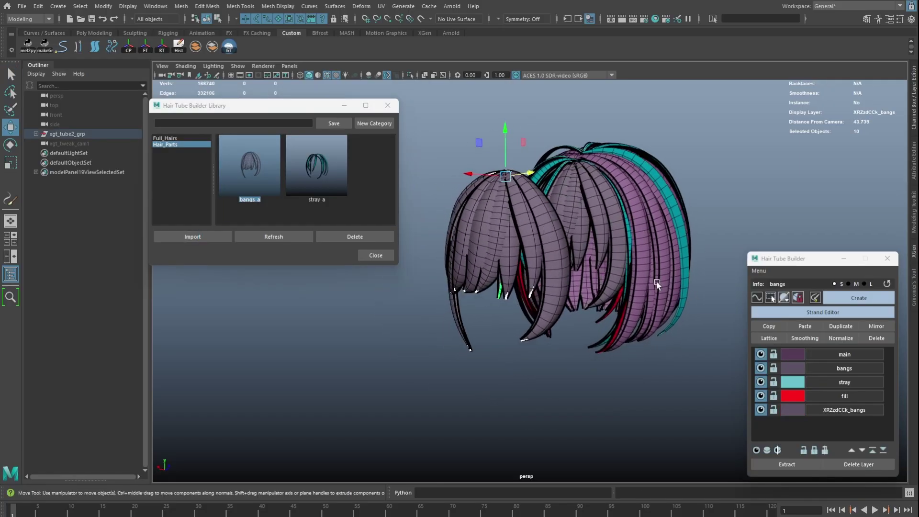
Rename the imported bangs layer to bangs_A
right_click(837, 409)
click(837, 426)
text(bangs_A)
key(Return)
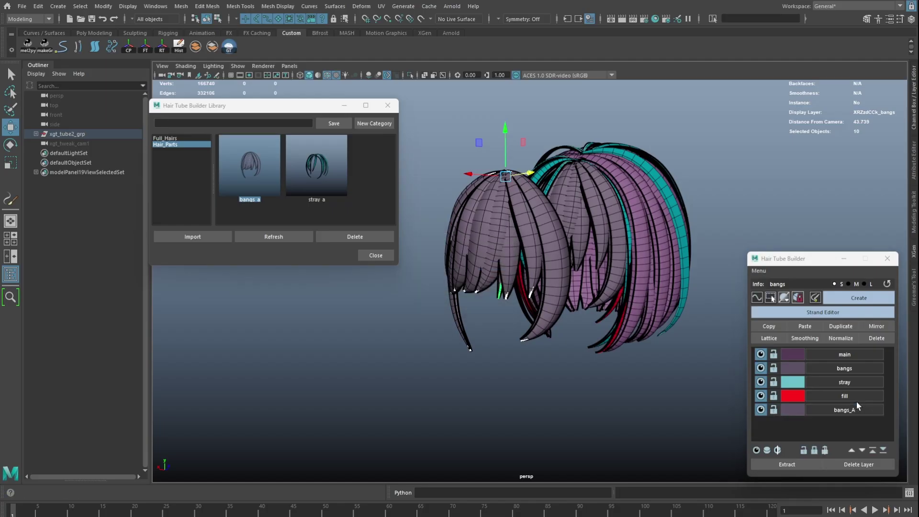
Start a new empty scene
alt+drag(574, 223, 539, 232)
click(22, 6)
click(36, 15)
click(459, 269)
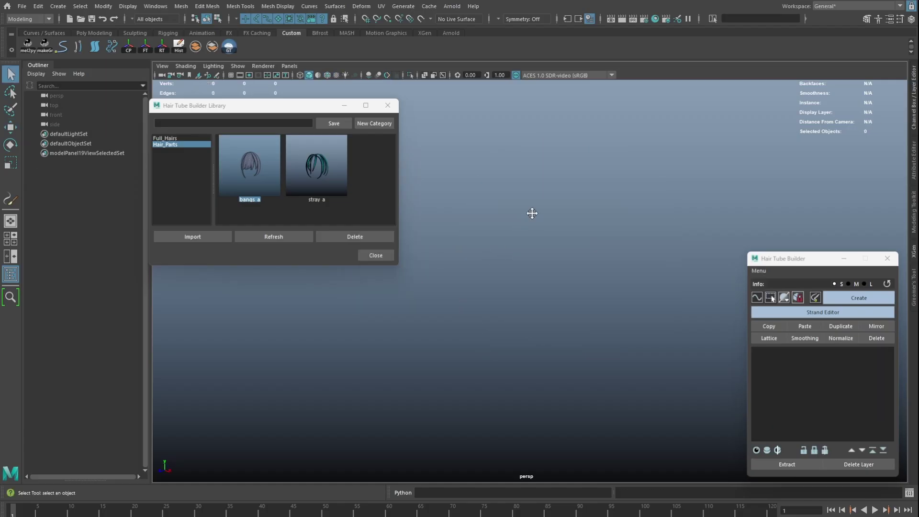
Reopen the library, import Short_a from Full_Hairs and toggle the viewport's wireframe-on-shaded display
click(388, 105)
click(758, 270)
click(769, 279)
drag(478, 185, 295, 152)
click(254, 211)
click(211, 283)
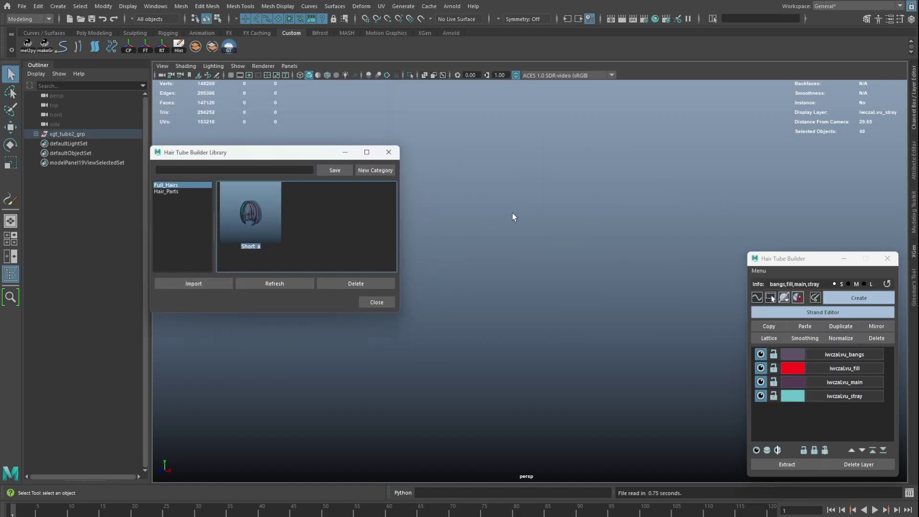
click(327, 75)
mouse_move(546, 218)
alt+mouse_down()
mouse_move(525, 218)
mouse_move(583, 218)
mouse_move(540, 219)
alt+mouse_up()
Rename the first two imported layers, dropping their random prefix, as bangs and fill
click(844, 353)
right_click(843, 353)
click(829, 381)
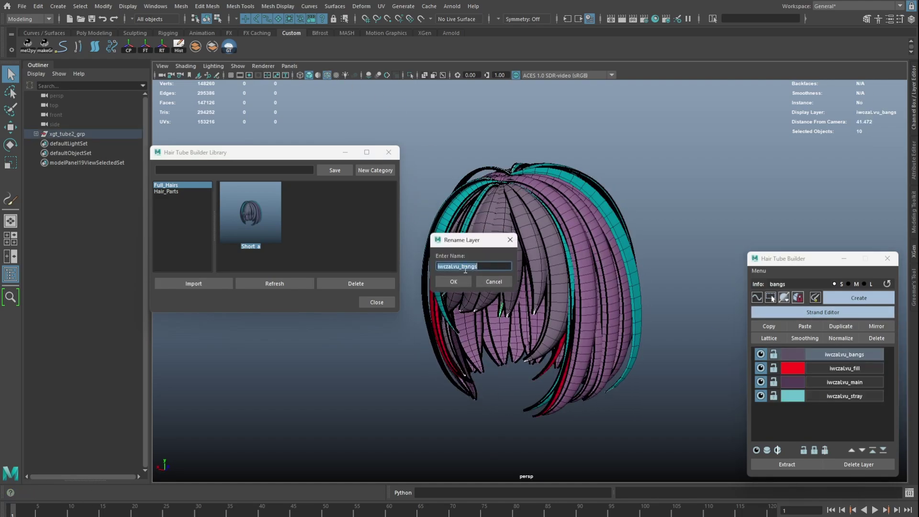
click(450, 283)
right_click(843, 367)
click(829, 395)
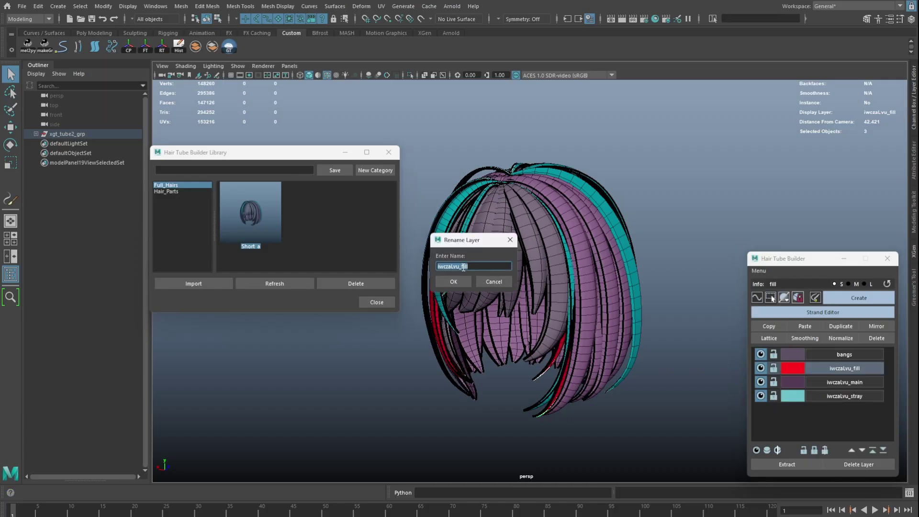
click(453, 282)
Rename the remaining two prefixed hair layers as main and stray
right_click(833, 381)
click(829, 410)
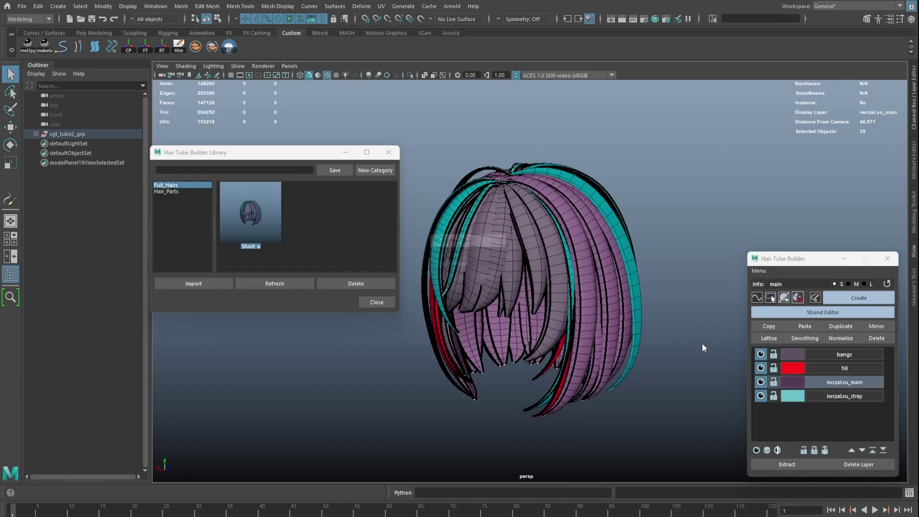
text(main)
click(458, 283)
right_click(832, 396)
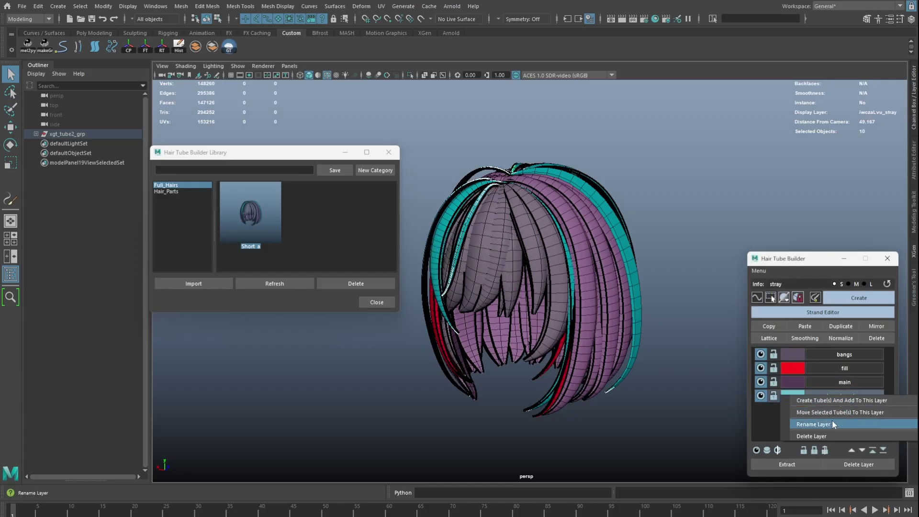
click(832, 423)
text(stray)
click(461, 282)
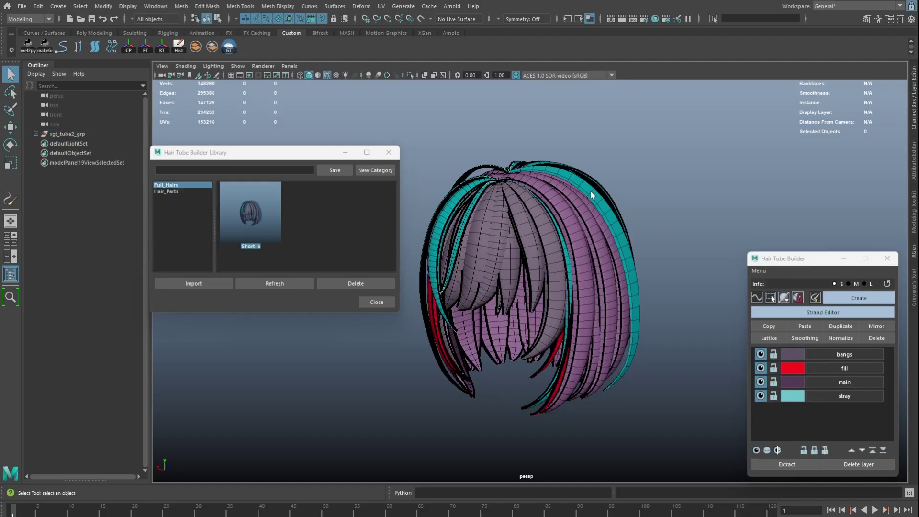
Delete the Short_a hairstyle from the library's Full_Hairs category
click(250, 206)
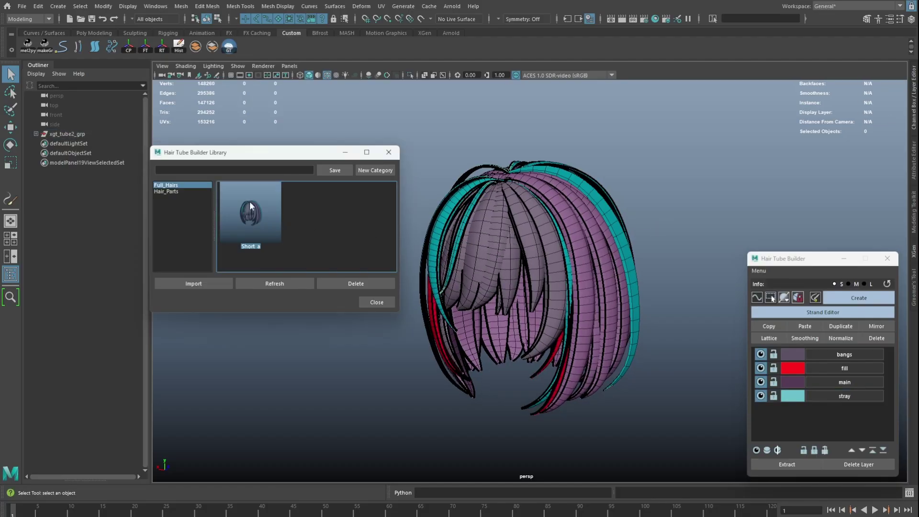
click(354, 283)
click(444, 276)
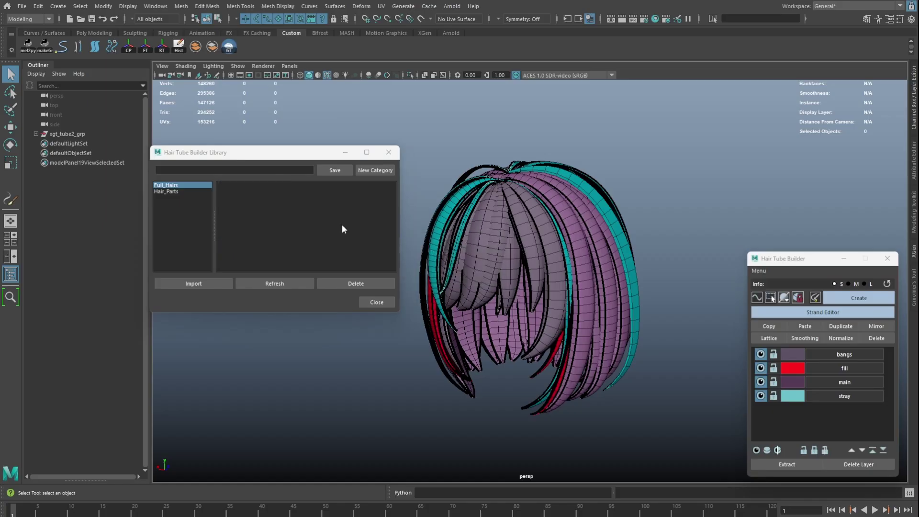
Delete the Hair_Parts category from the library
click(178, 192)
right_click(180, 191)
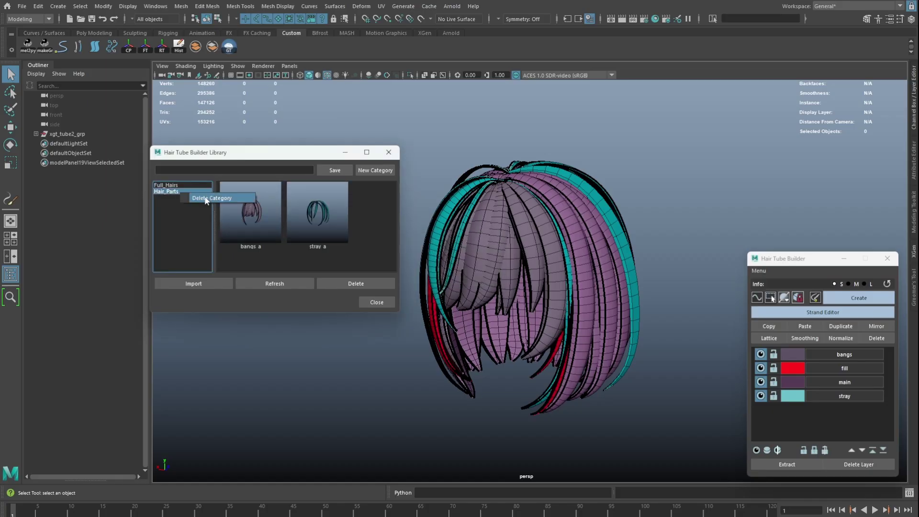